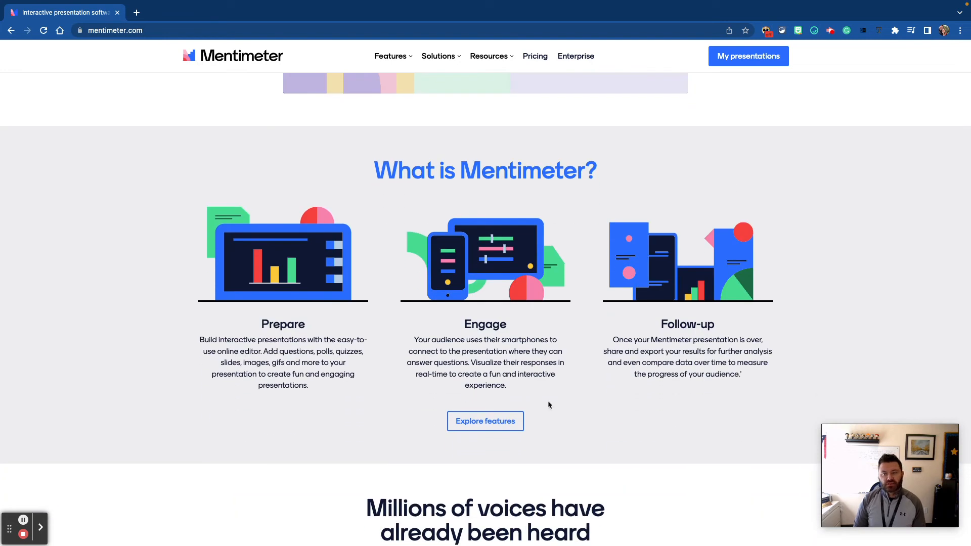
Look over the Mentimeter home page and open the pricing plans.
scroll(516, 319, "down", 7)
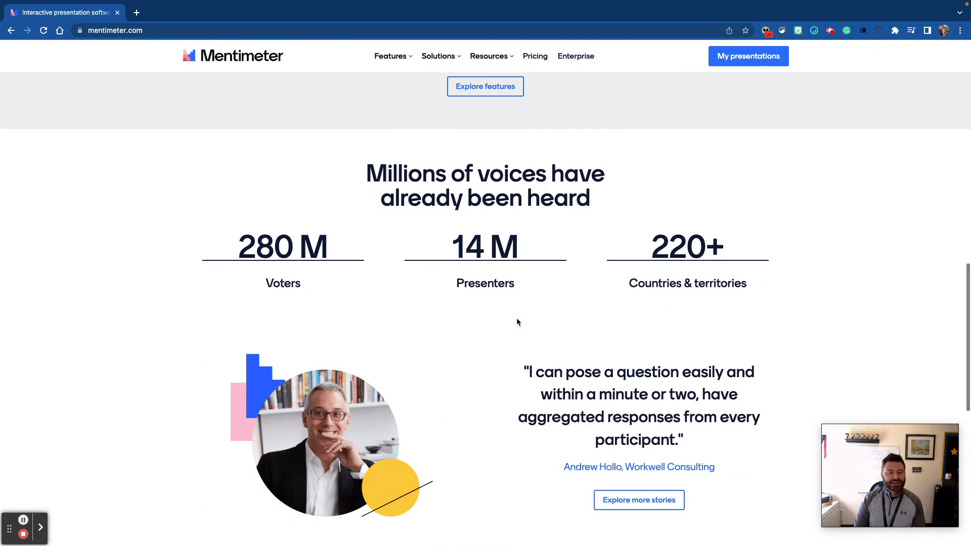
scroll(517, 322, "up", 14)
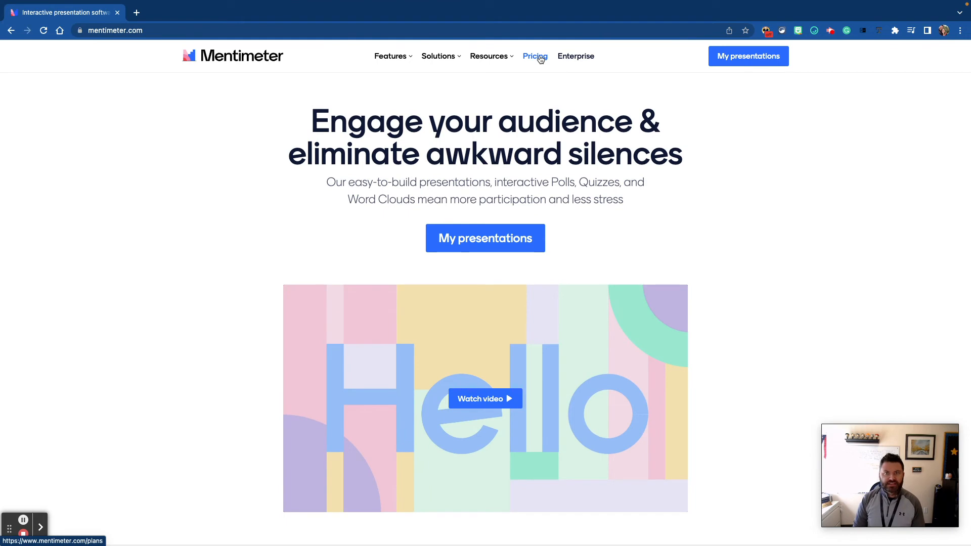
left_click(540, 59)
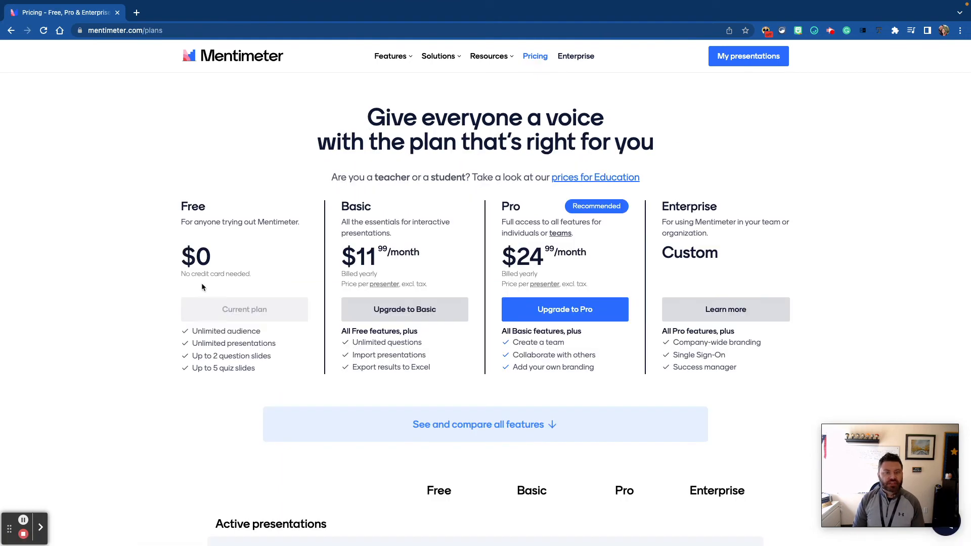
Examine the active presentation limits across the plans, including the explanations of content slides, questions, quizzes and Q&A.
scroll(713, 203, "down", 2)
scroll(712, 201, "down", 6)
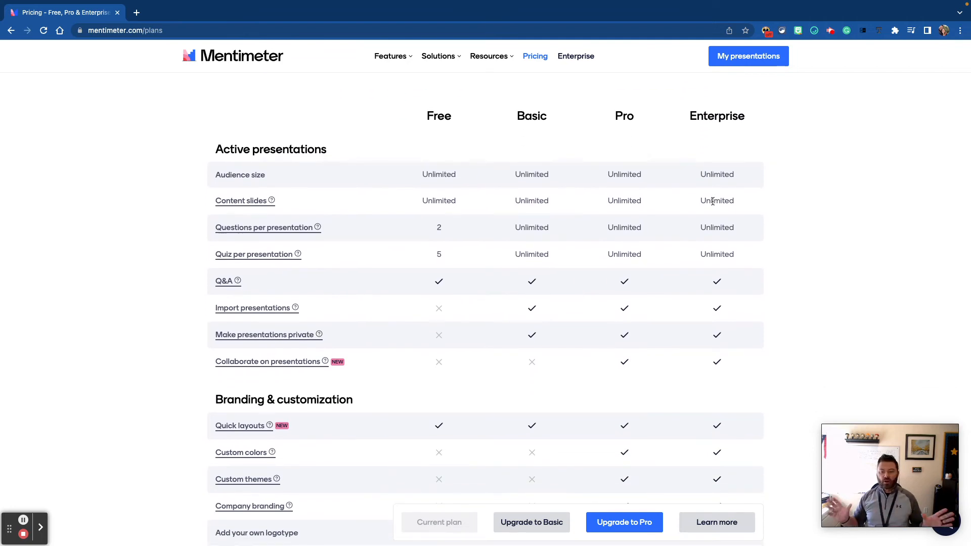
mouse_move(271, 200)
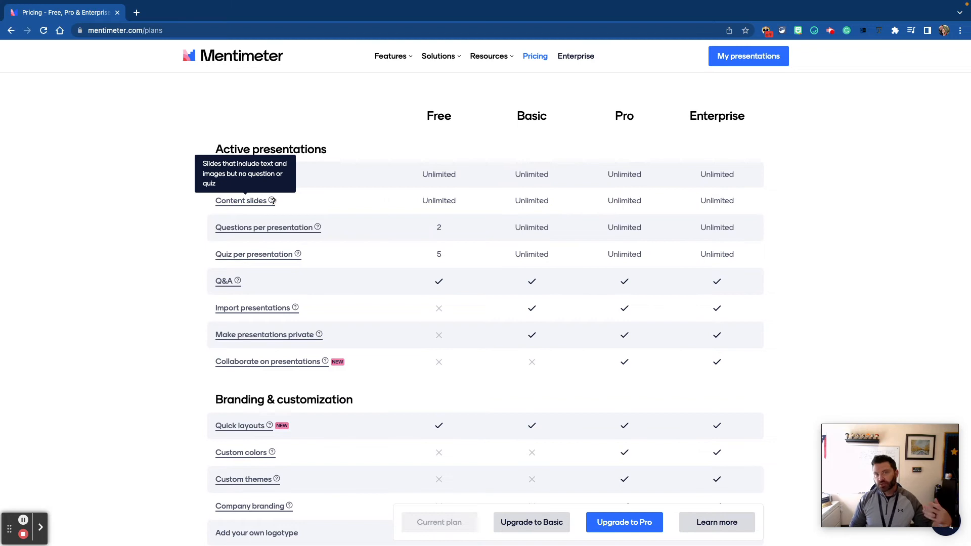
mouse_move(317, 227)
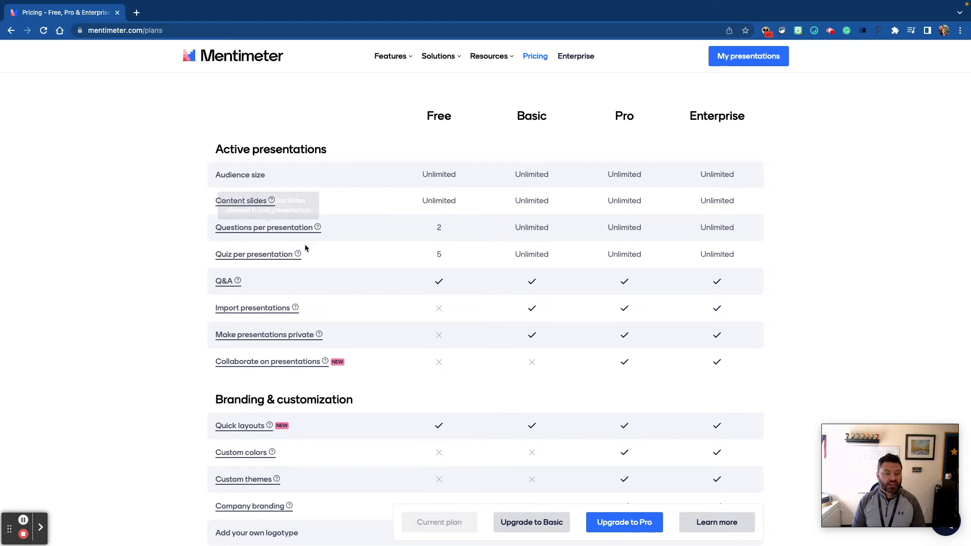
mouse_move(297, 251)
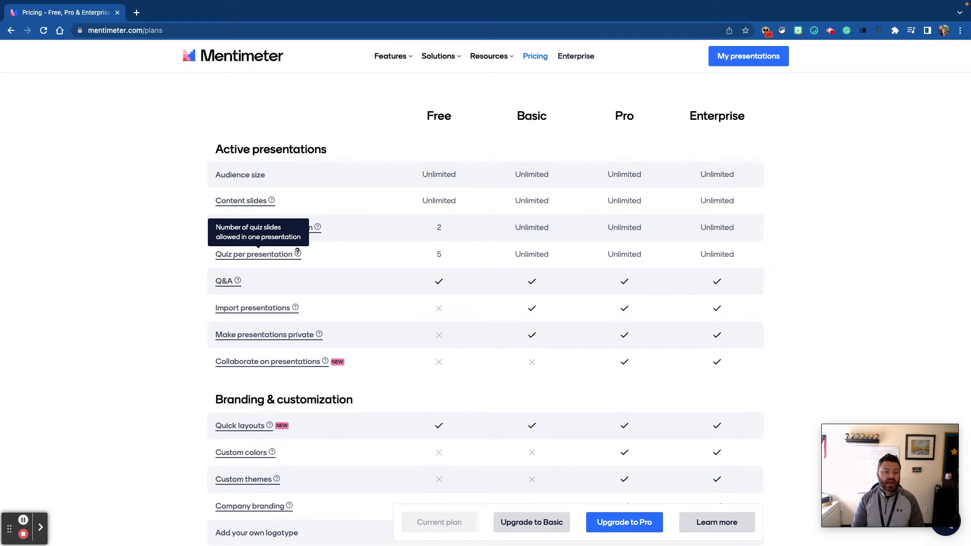
mouse_move(237, 282)
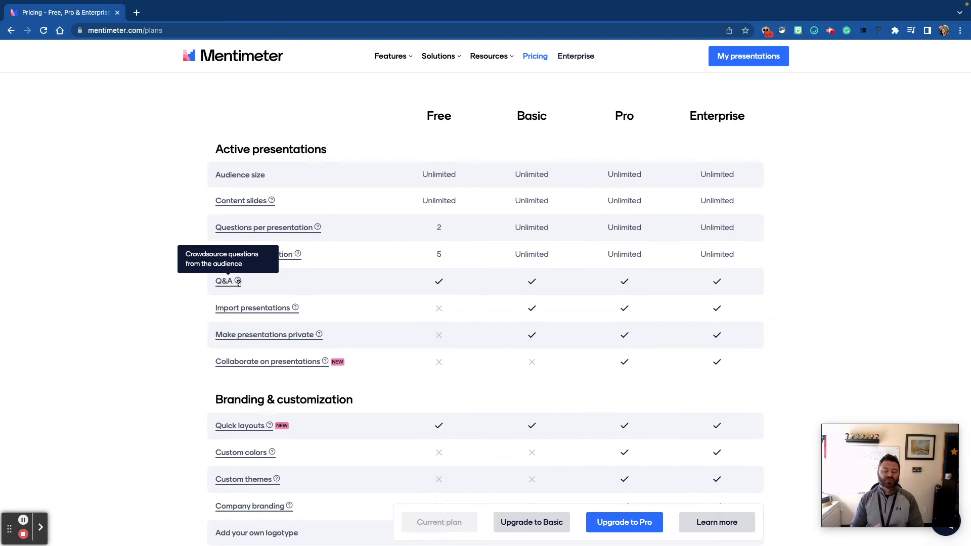
Compare the plans' branding, teams, export, advanced input and privacy features, and return to the plan prices.
scroll(450, 356, "down", 2)
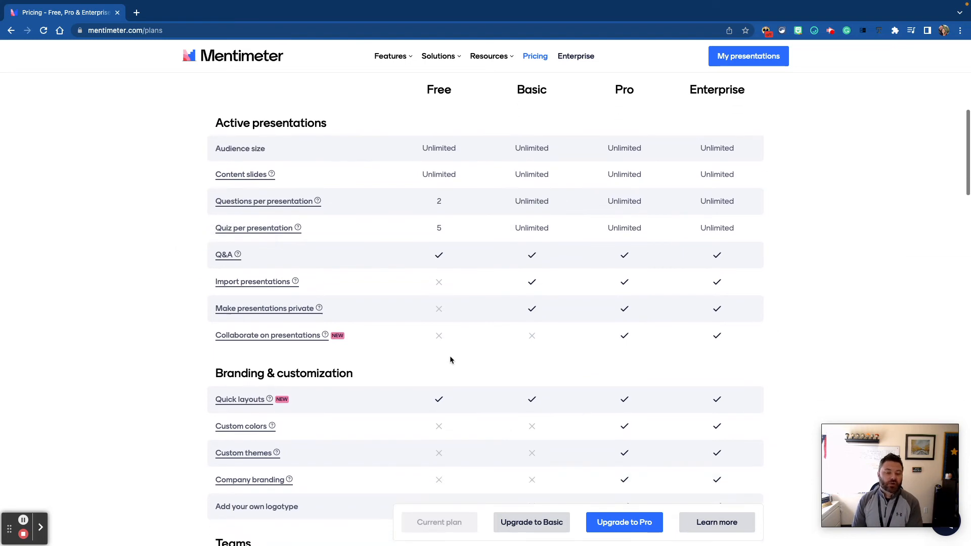
scroll(450, 360, "down", 2)
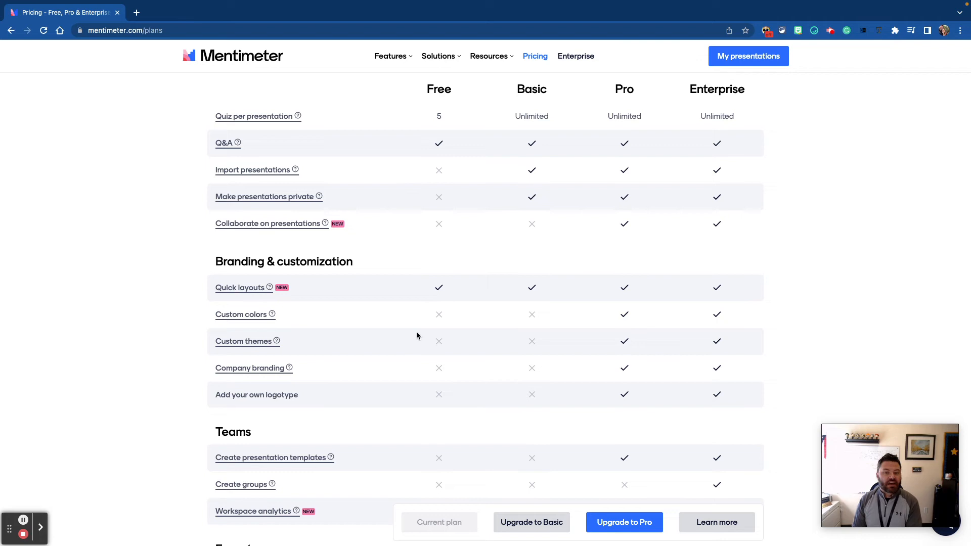
scroll(417, 336, "down", 3)
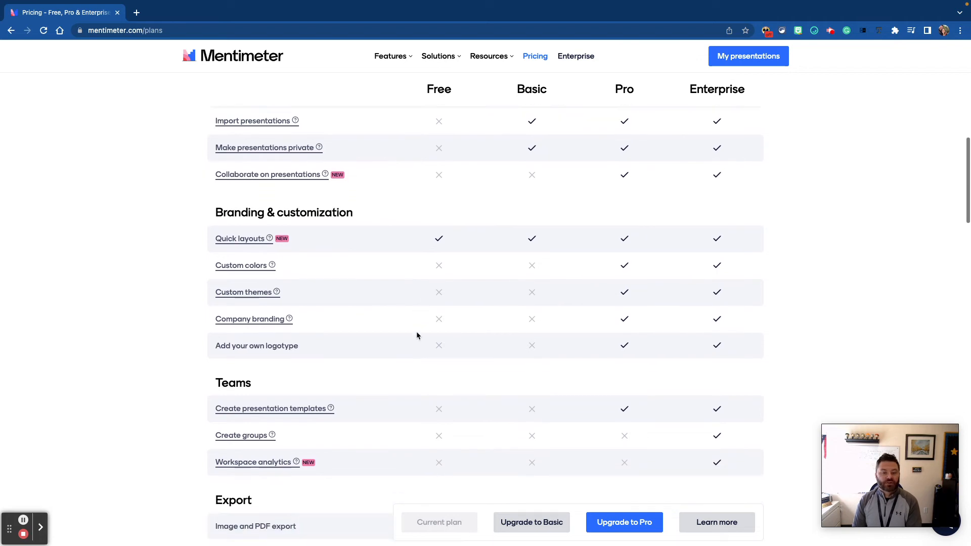
scroll(417, 335, "down", 5)
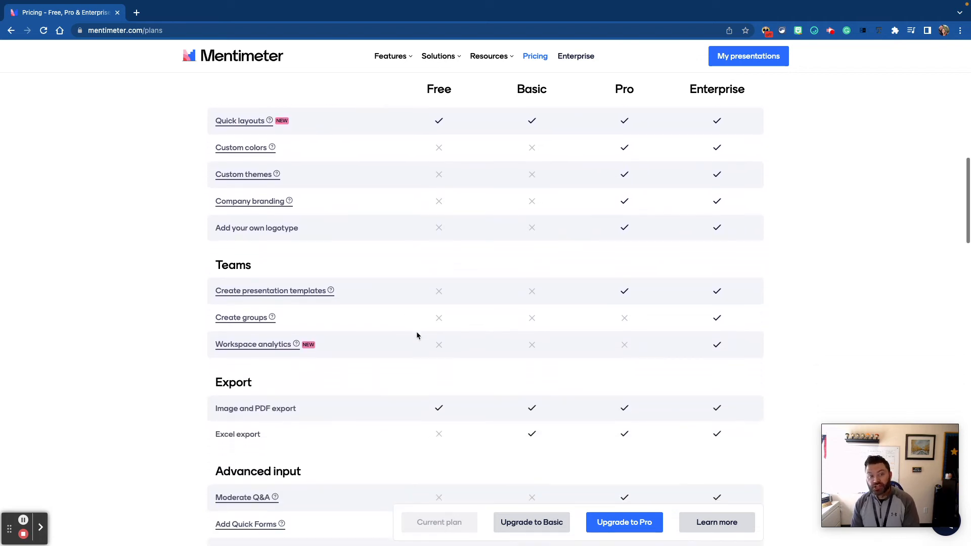
scroll(417, 336, "down", 2)
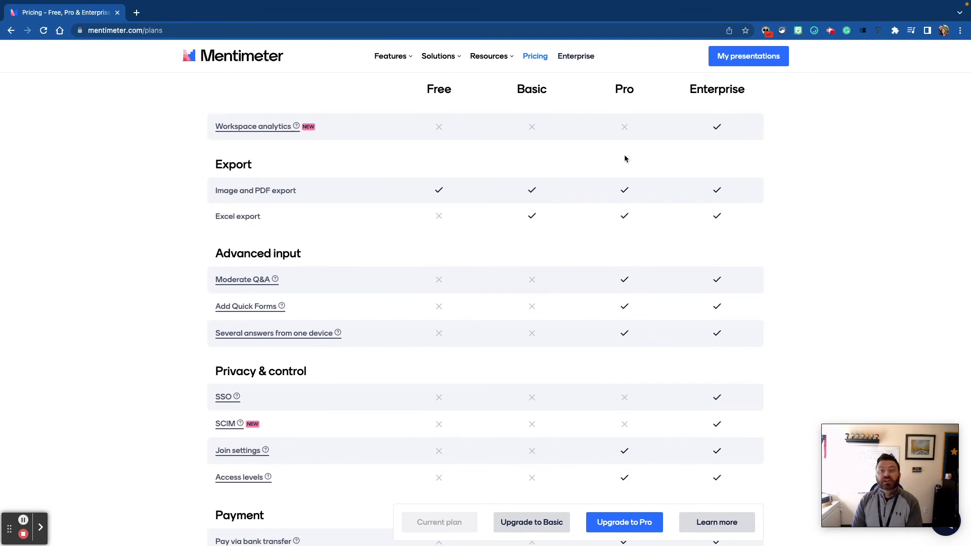
scroll(624, 158, "up", 15)
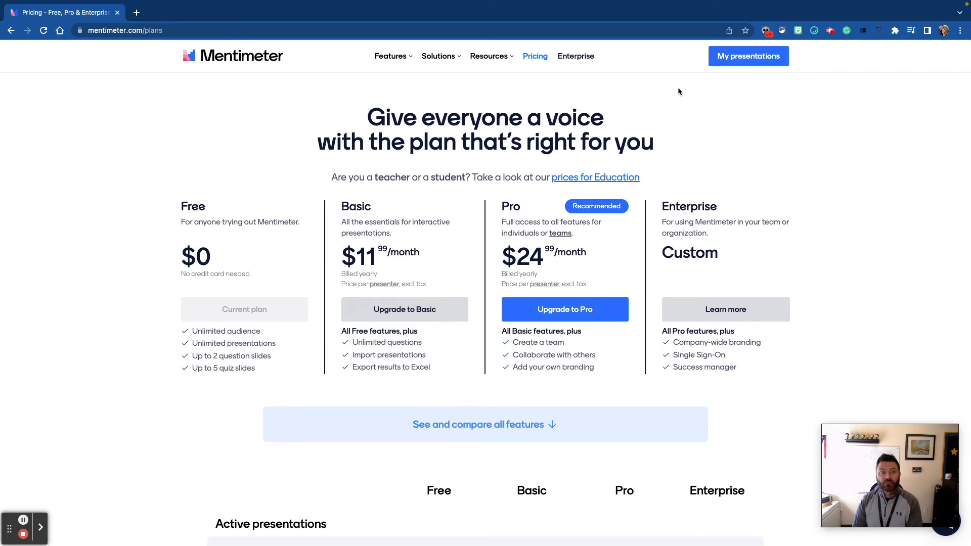
Open the account's list of presentations and look through it.
left_click(245, 63)
left_click(745, 56)
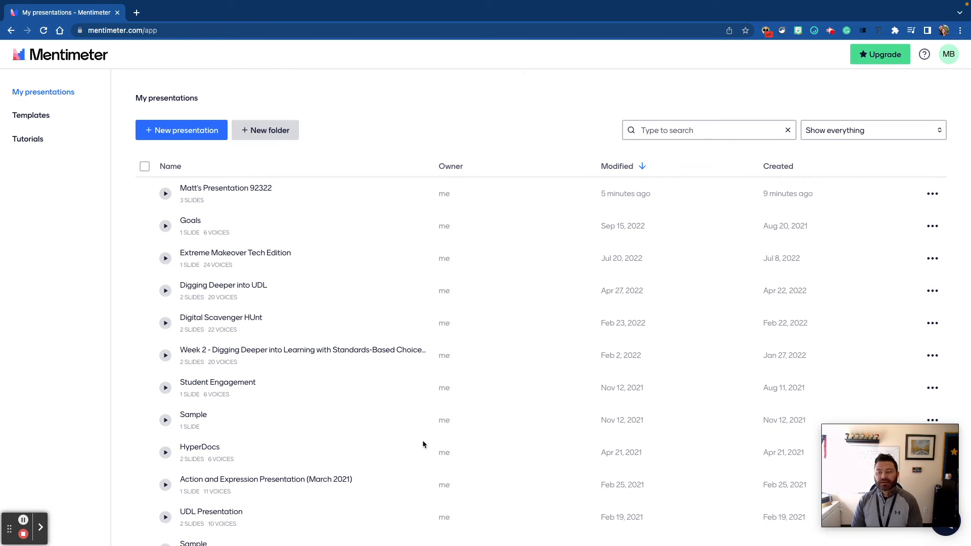
scroll(423, 443, "down", 1)
scroll(423, 443, "up", 1)
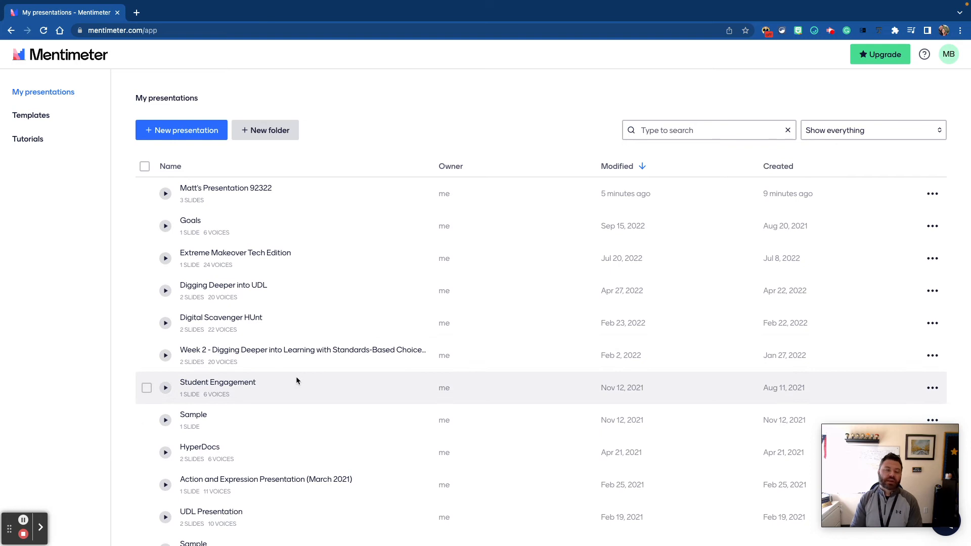
View the Templates and Tutorials pages and return to the list of presentations.
left_click(47, 115)
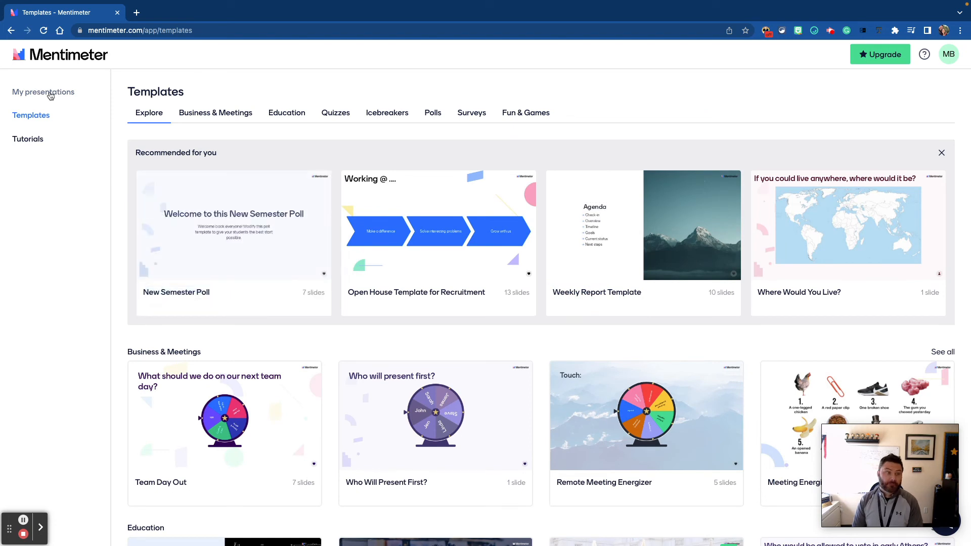
left_click(28, 144)
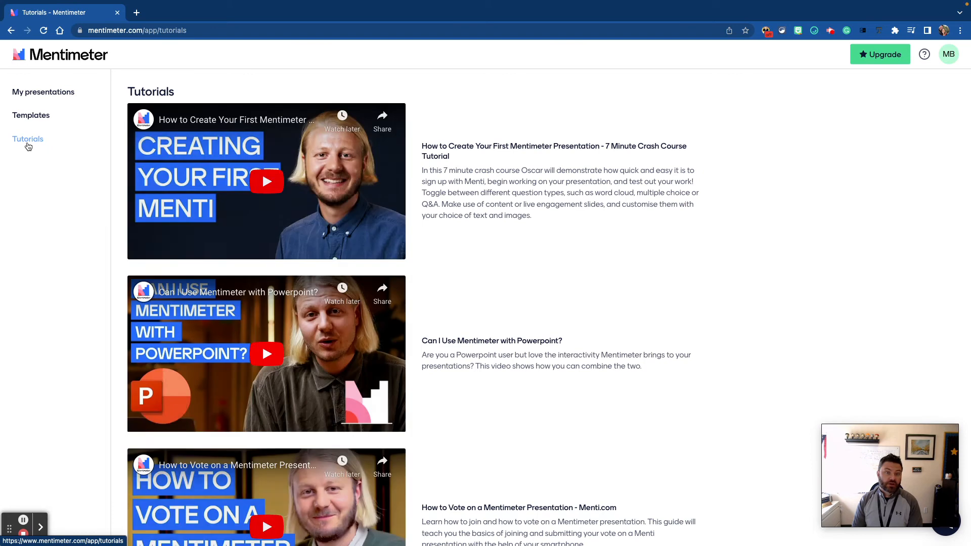
left_click(43, 92)
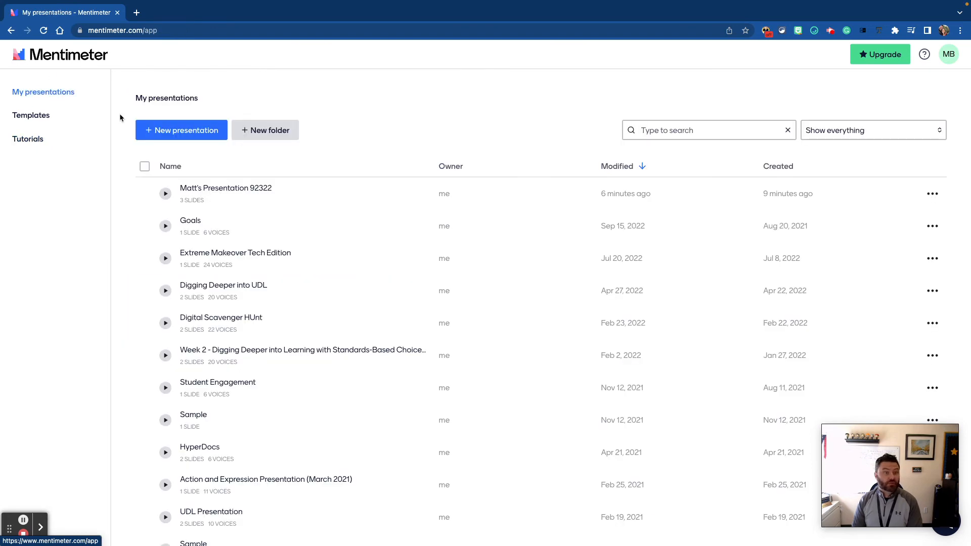
Create a new presentation named with the presenter's first name in possessive form followed by "Tech Presentation".
left_click(157, 133)
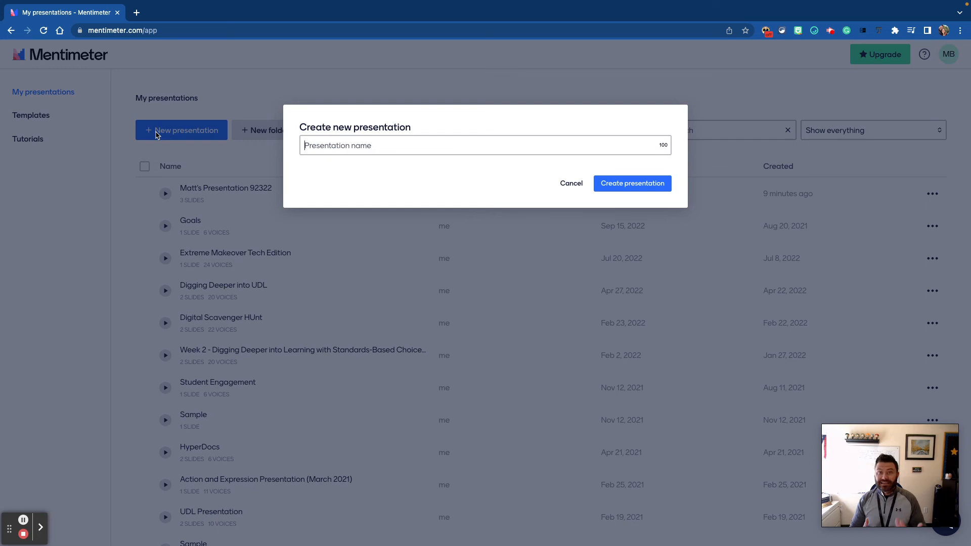
type("Matt's ")
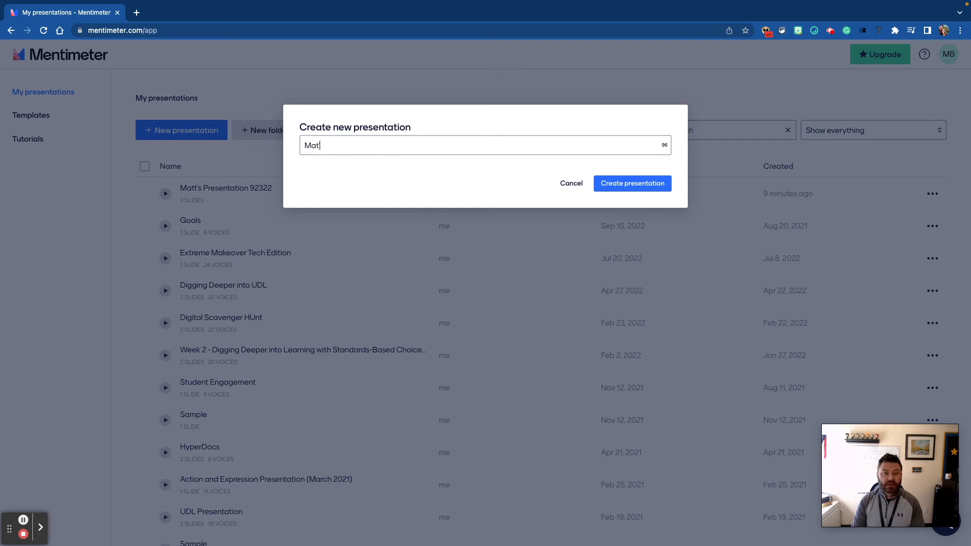
type("Tech Presentation")
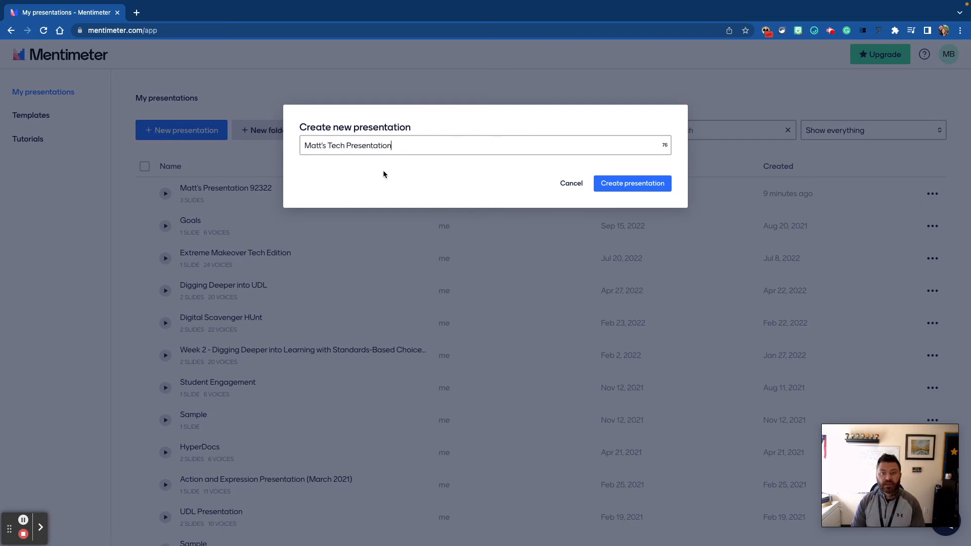
left_click(635, 184)
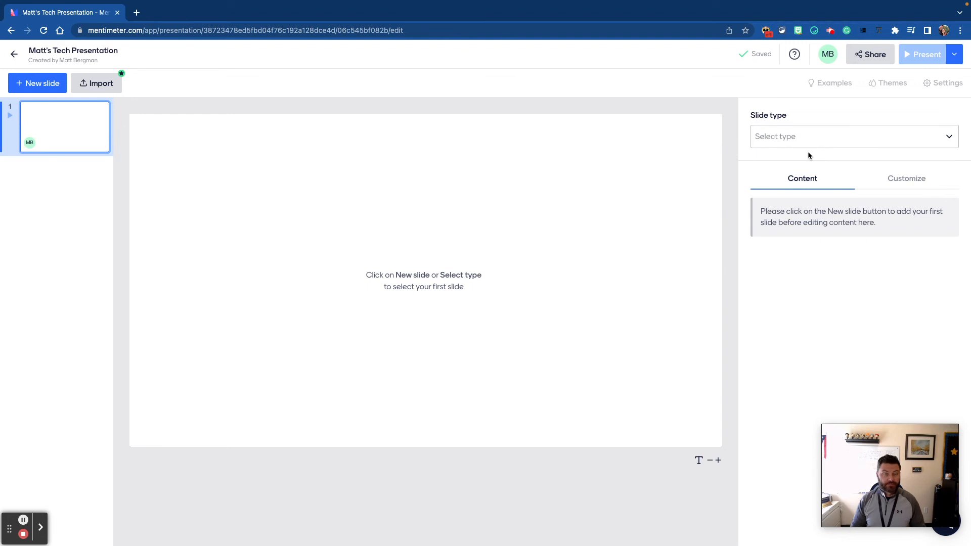
Add a Heading content slide as the presentation's first slide.
left_click(51, 81)
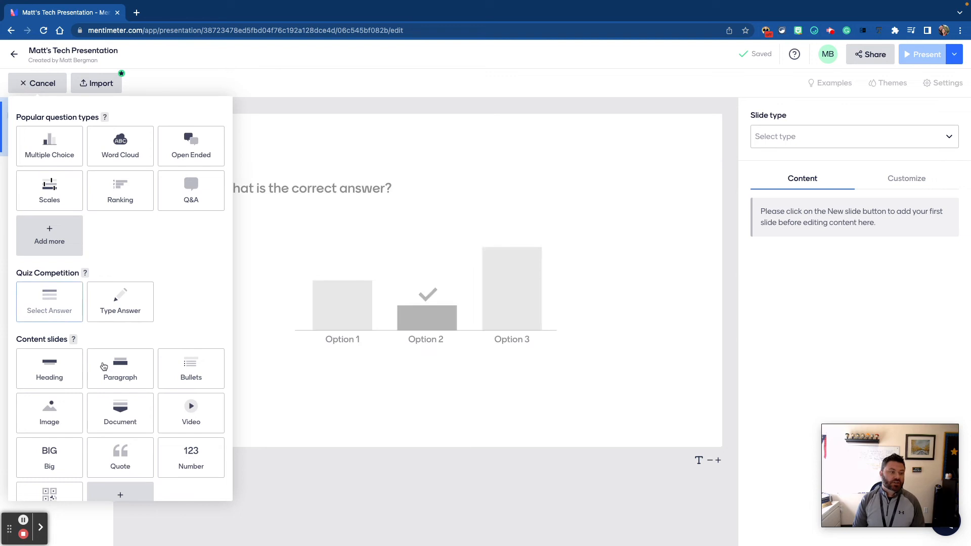
scroll(87, 371, "down", 1)
scroll(87, 371, "down", 1)
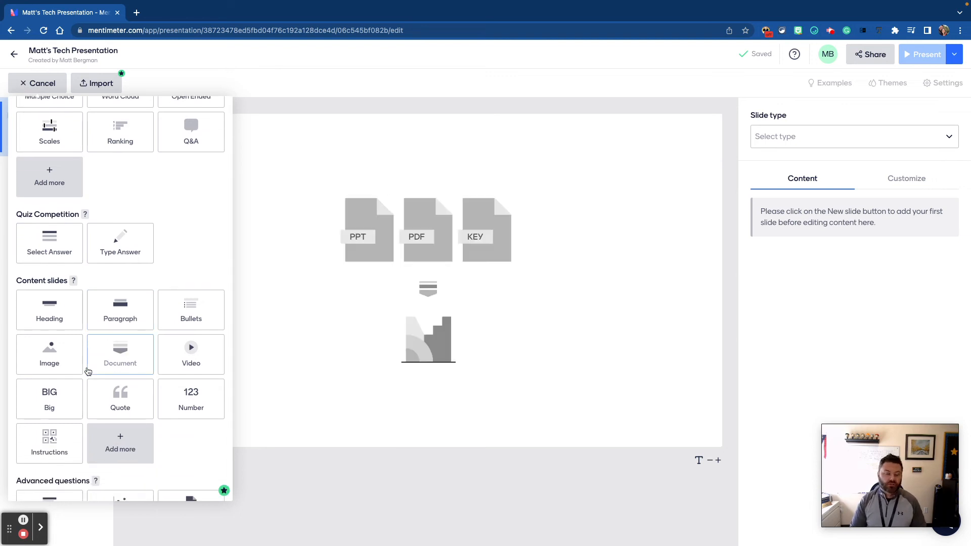
left_click(60, 318)
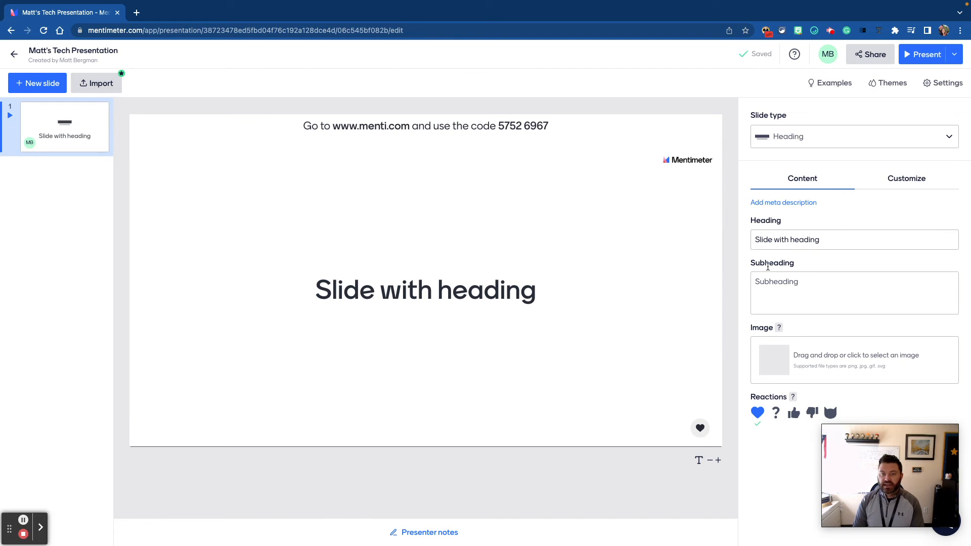
left_click(485, 298)
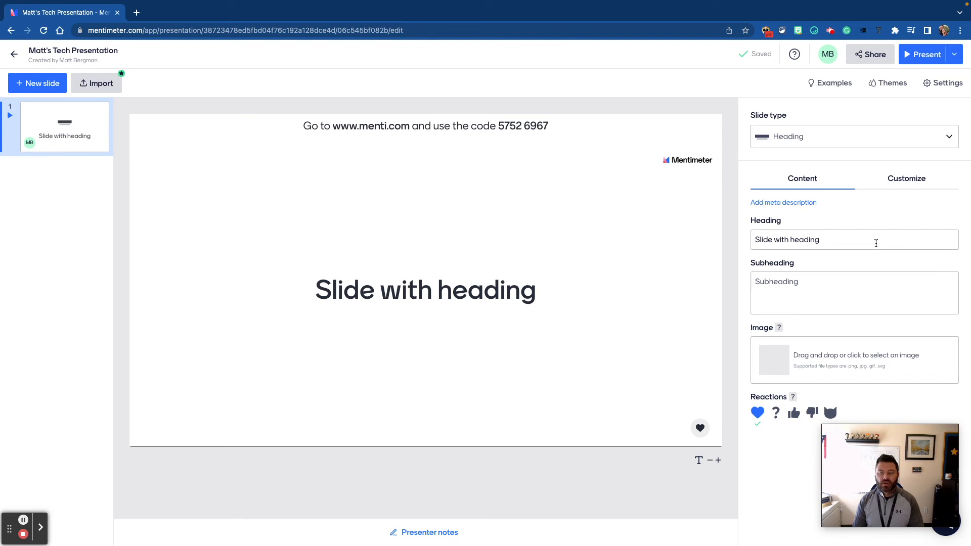
Set the slide's heading to the presenter's first name in possessive form followed by "Tech Presentation".
left_click(808, 241)
type("Matt's")
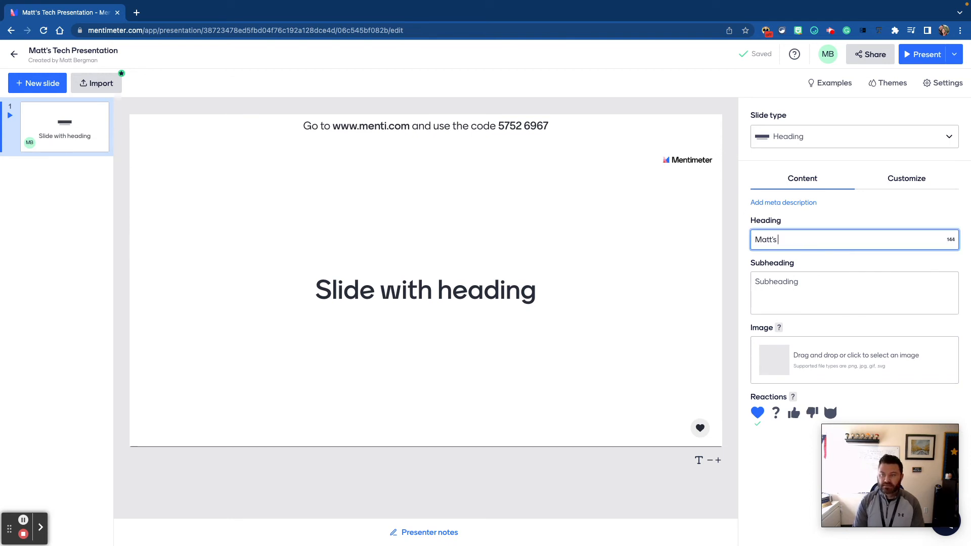
type(" Tech PRese")
key("BackSpace")
key("BackSpace")
key("BackSpace")
key("BackSpace")
type("resentation")
Enter the subheading as "By" followed by the presenter's full name.
left_click(806, 287)
type("By Matt Bergman")
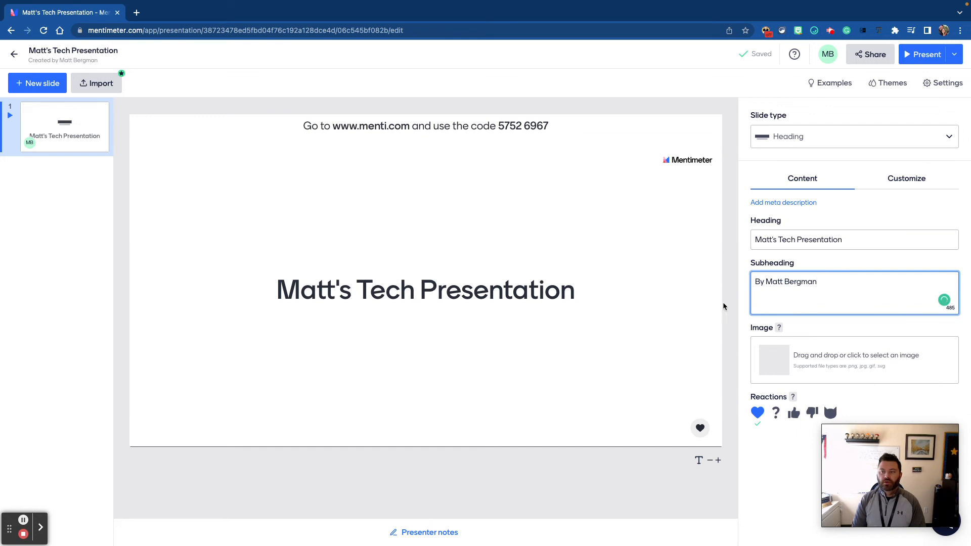
left_click(713, 336)
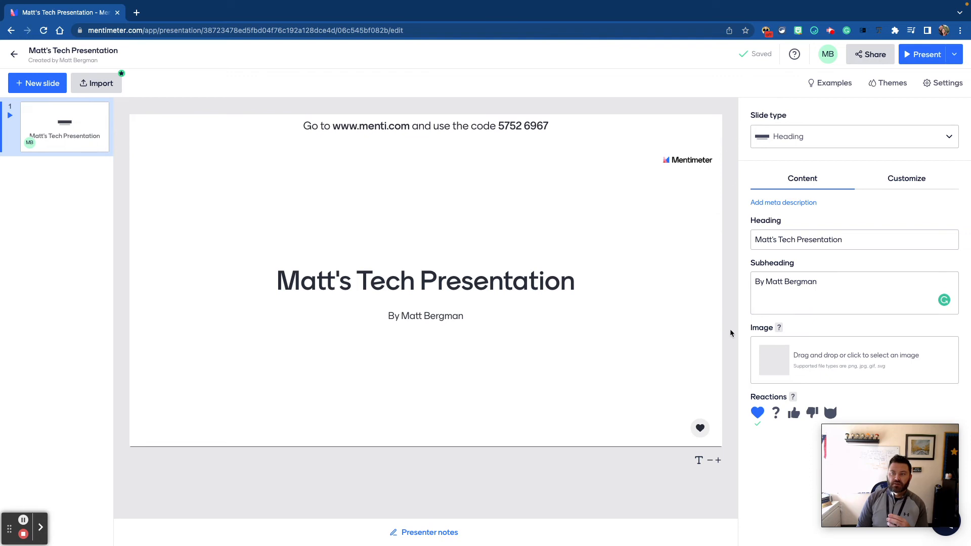
Apply the slide layout with a solid colour panel on the left half, and try the full-background image layout.
left_click(886, 187)
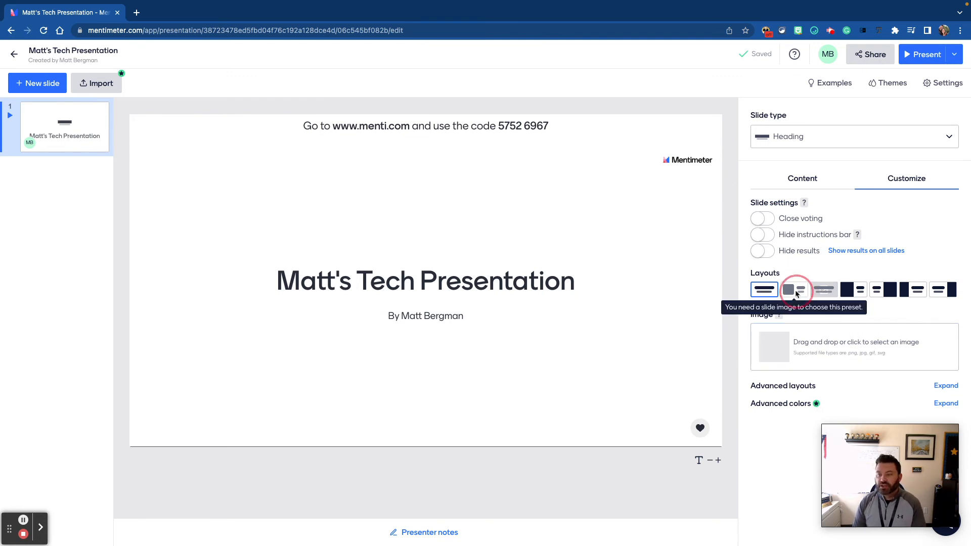
left_click(848, 290)
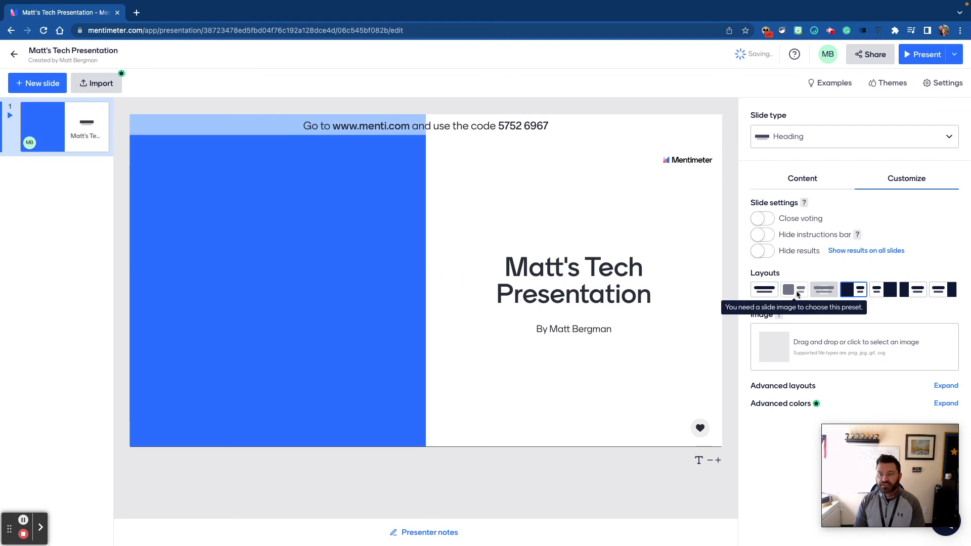
left_click(822, 292)
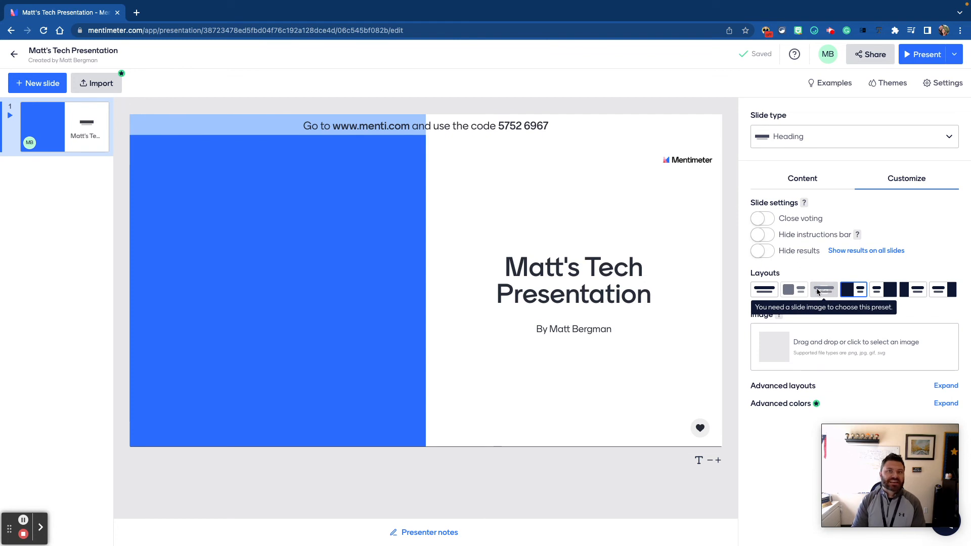
Add the white Explore flag photo from the image library to the heading slide with its free-form crop.
left_click(786, 346)
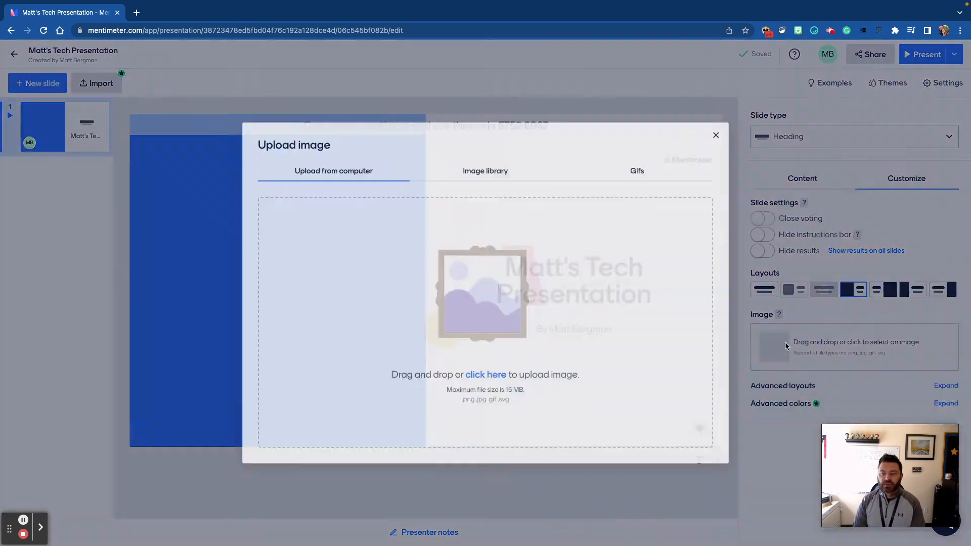
left_click(462, 171)
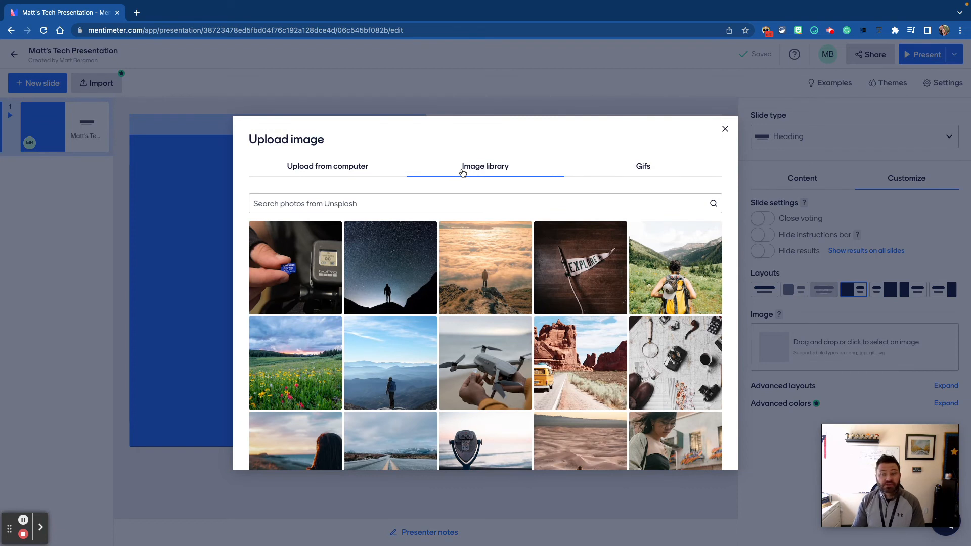
left_click(571, 271)
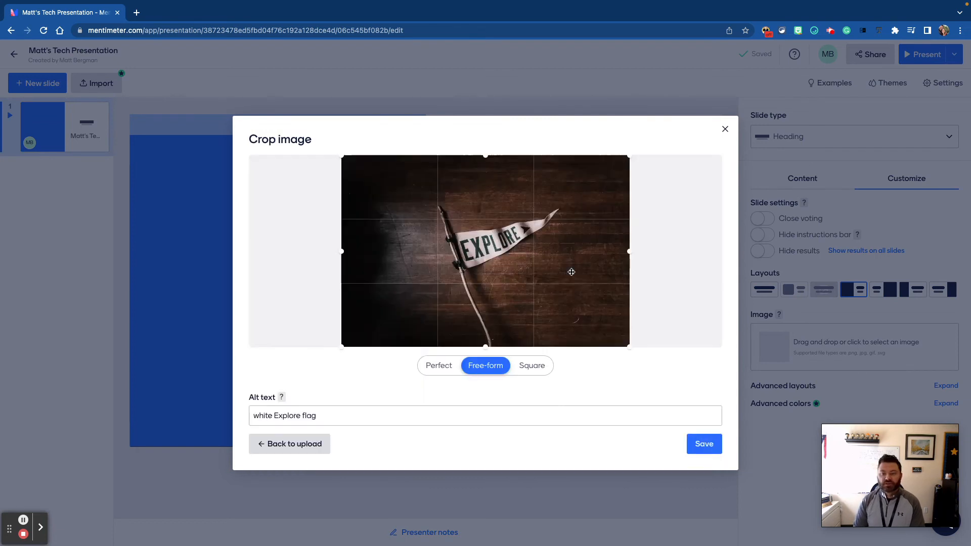
left_click(697, 446)
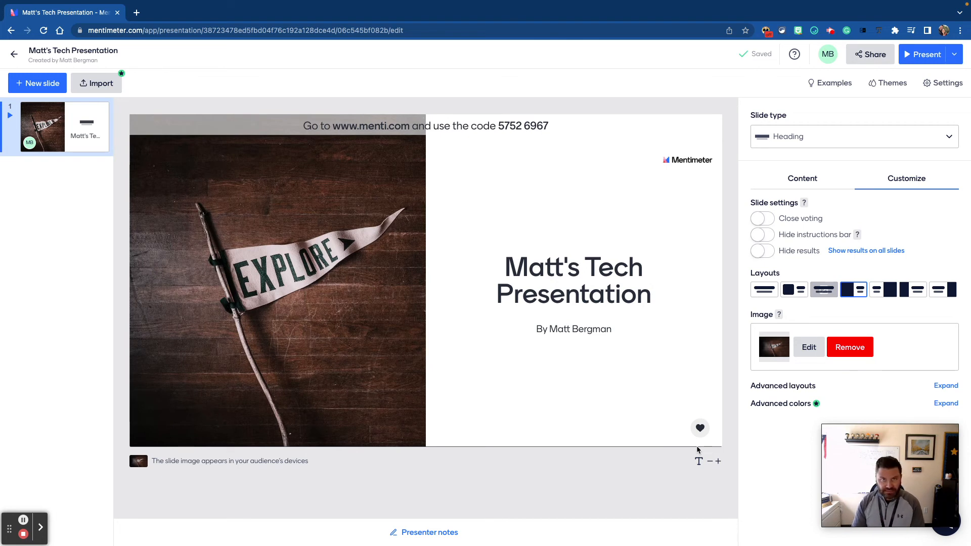
Try a larger font size on the heading slide and return the text to its original size.
left_click(719, 462)
left_click(718, 462)
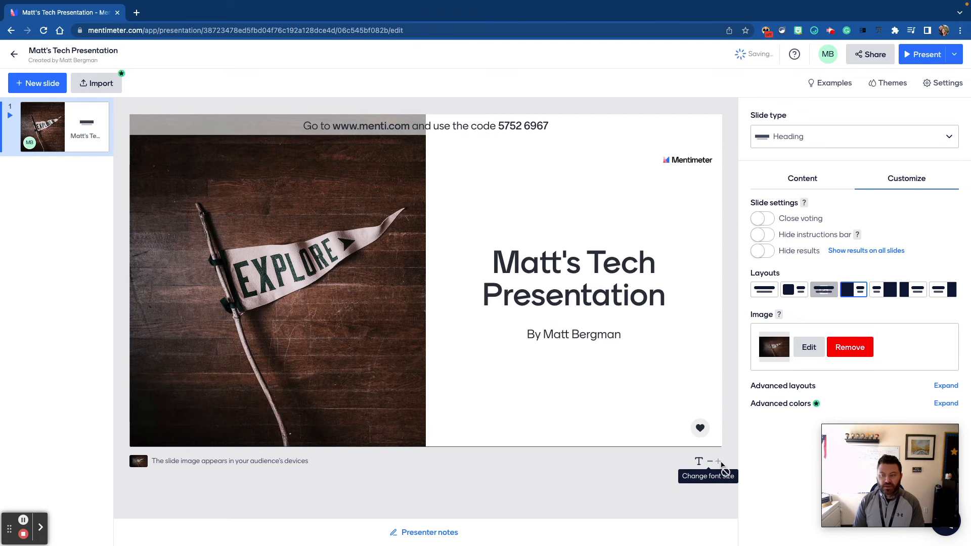
left_click(710, 463)
left_click(711, 463)
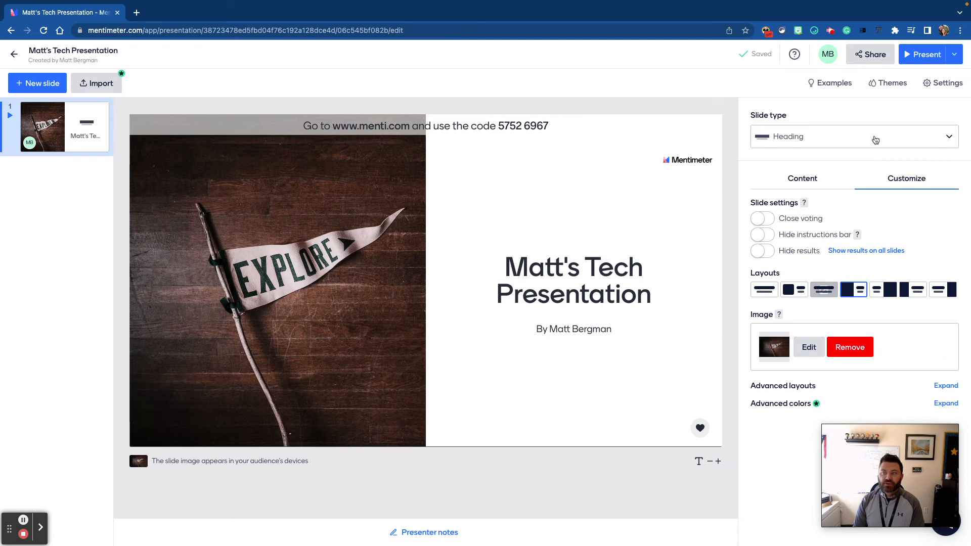
Apply the Menti Dark theme to the presentation.
left_click(886, 88)
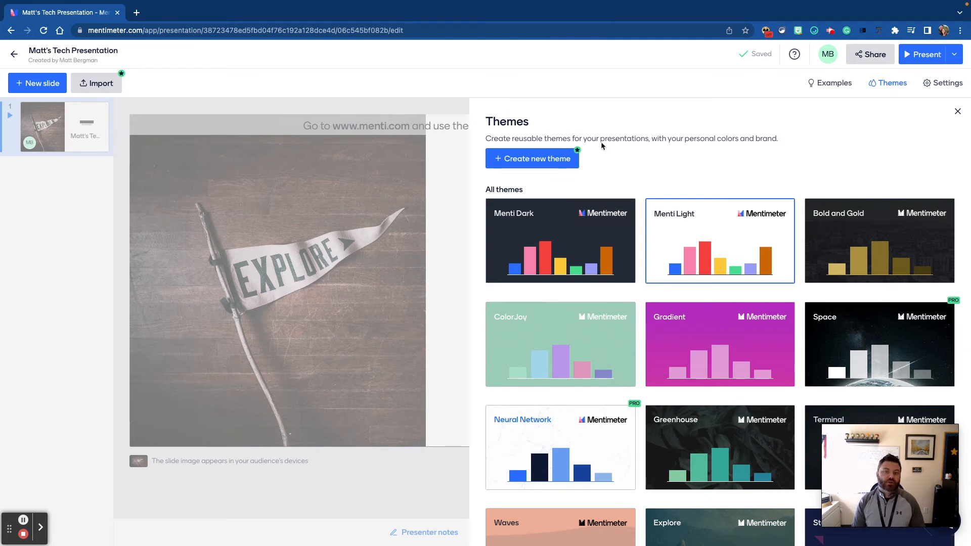
scroll(626, 293, "down", 1)
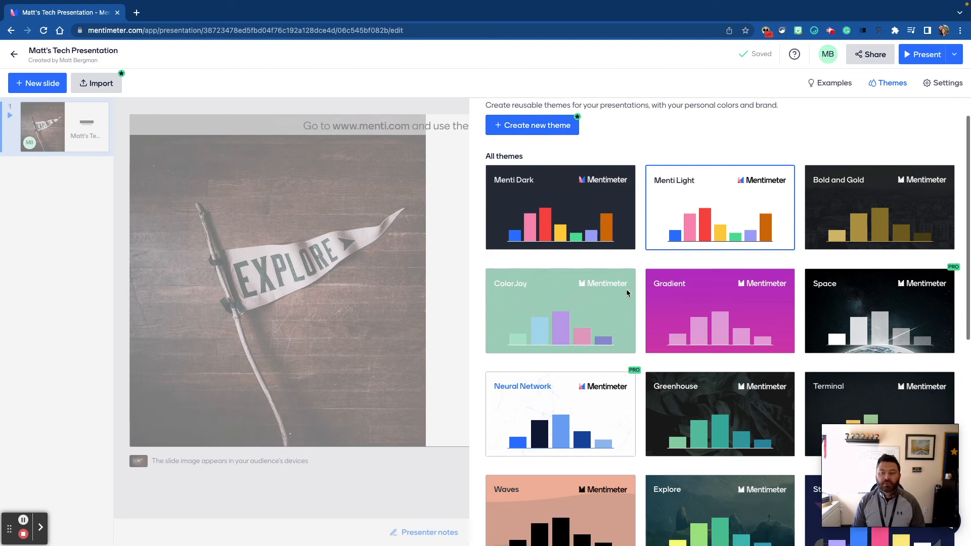
scroll(626, 289, "down", 6)
scroll(627, 294, "up", 6)
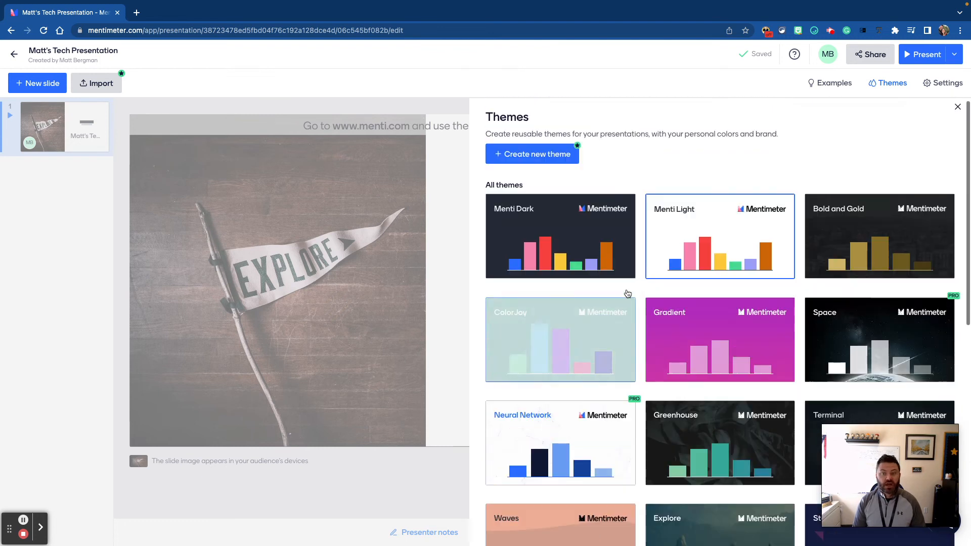
left_click(582, 231)
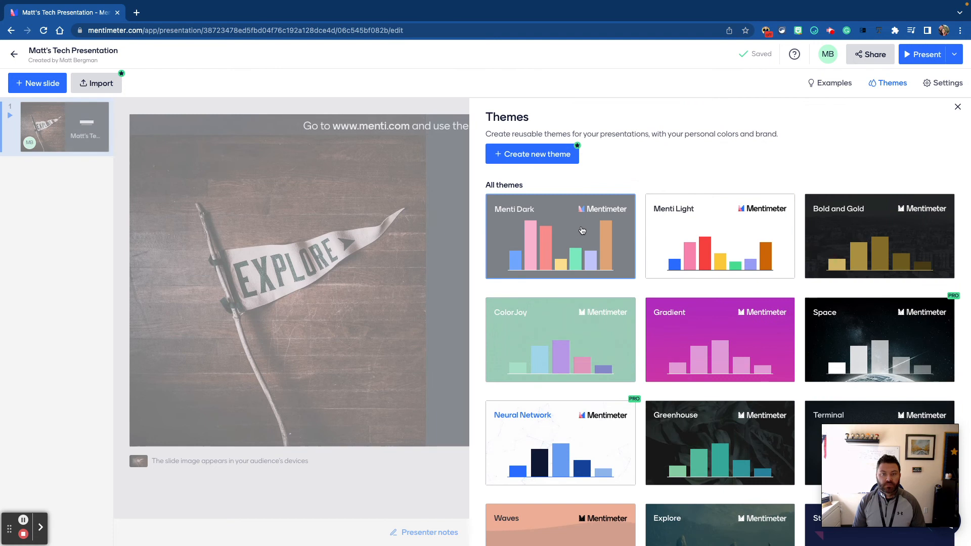
left_click(956, 107)
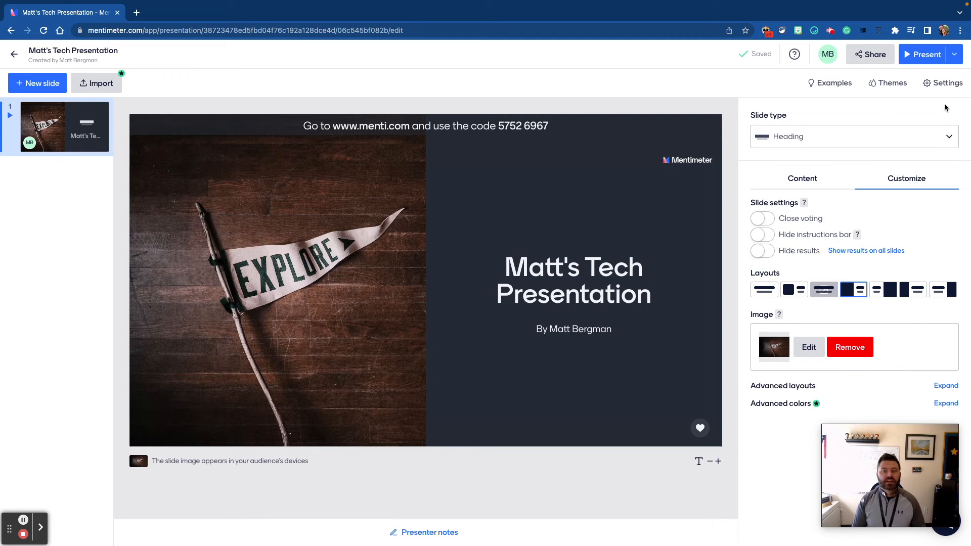
Add a Word Cloud slide with the question "What are some of your favorite tech tools?".
left_click(56, 79)
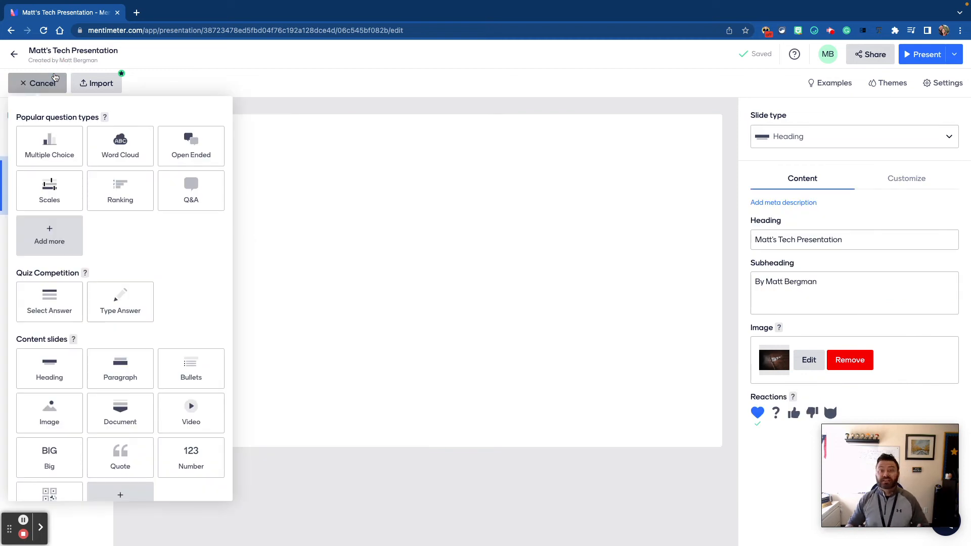
left_click(110, 148)
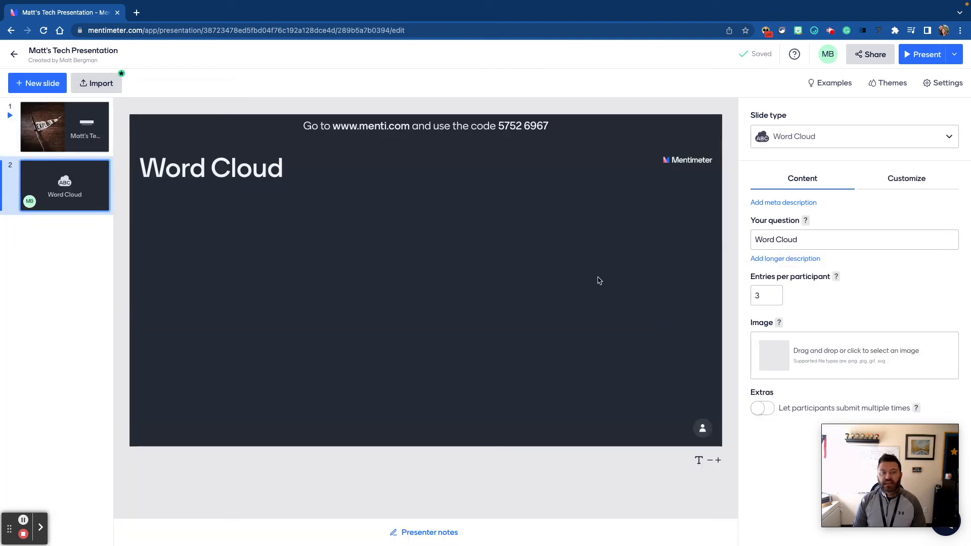
triple_click(795, 239)
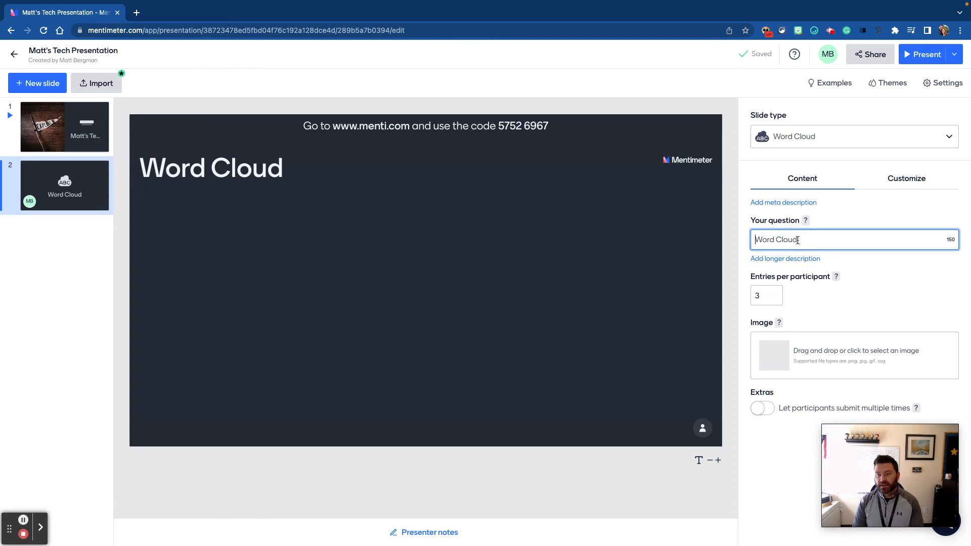
type("What are some")
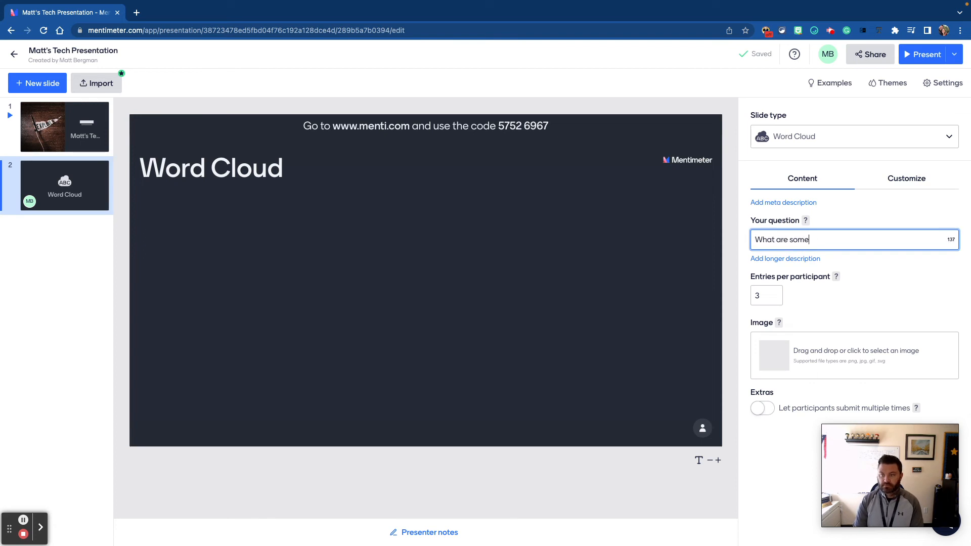
type(" of your  favorite tech tools?")
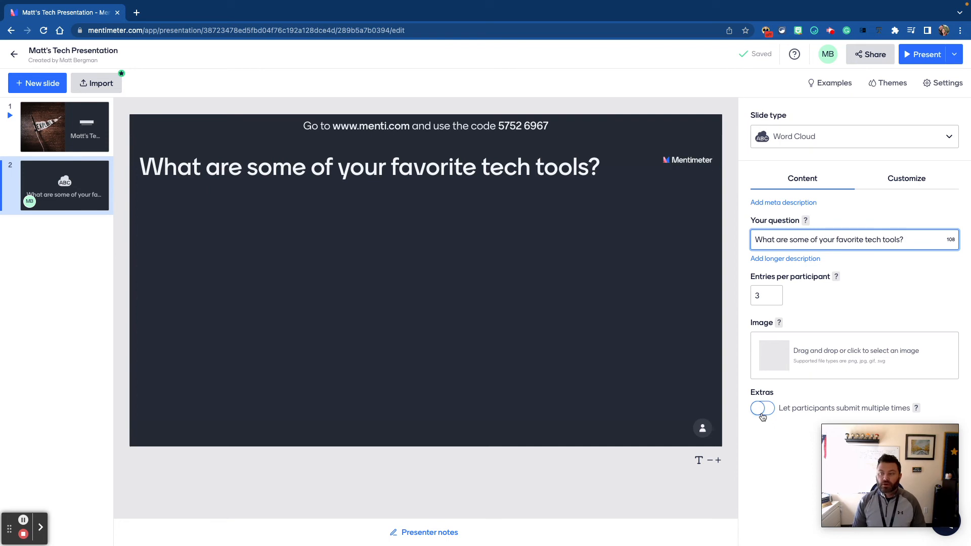
left_click(893, 188)
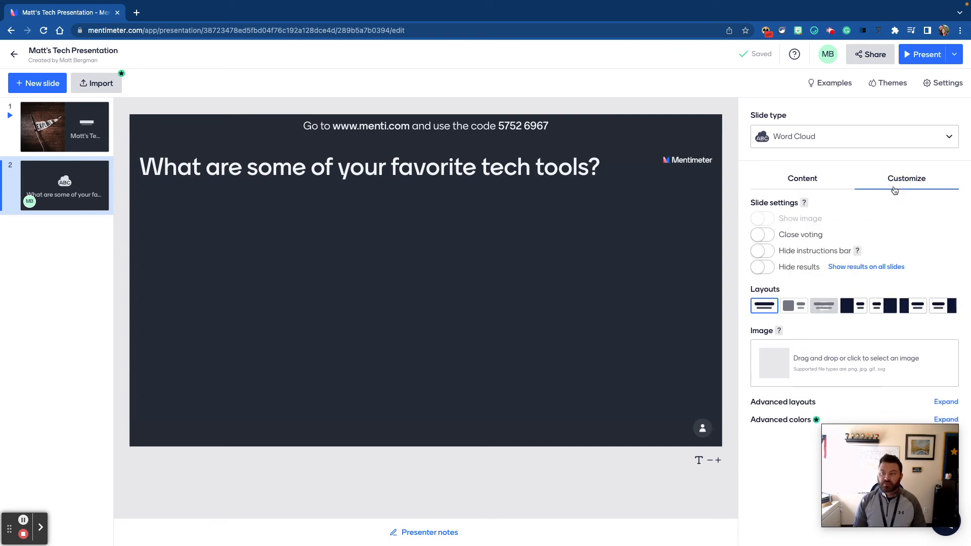
left_click(804, 183)
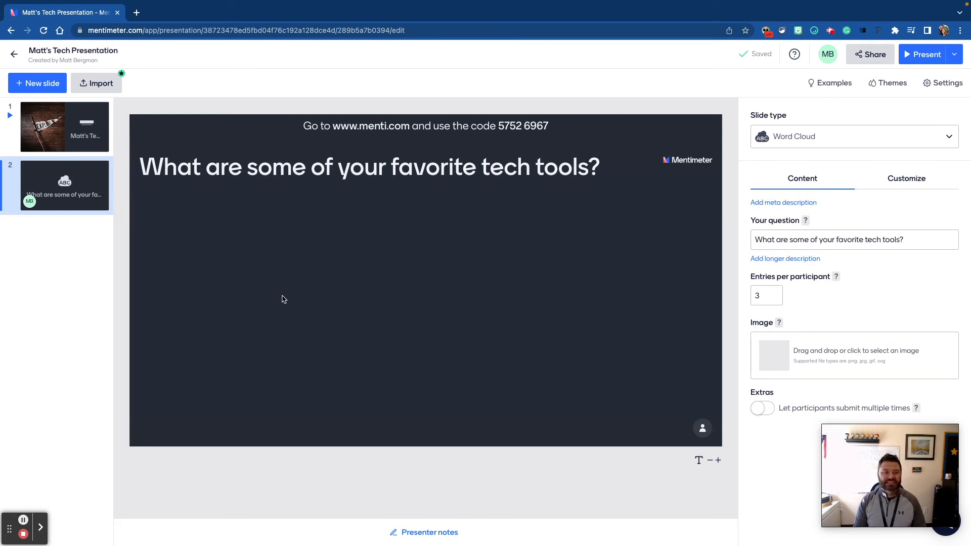
Add a Scales slide as the third slide and set its question to "Tell me".
left_click(25, 88)
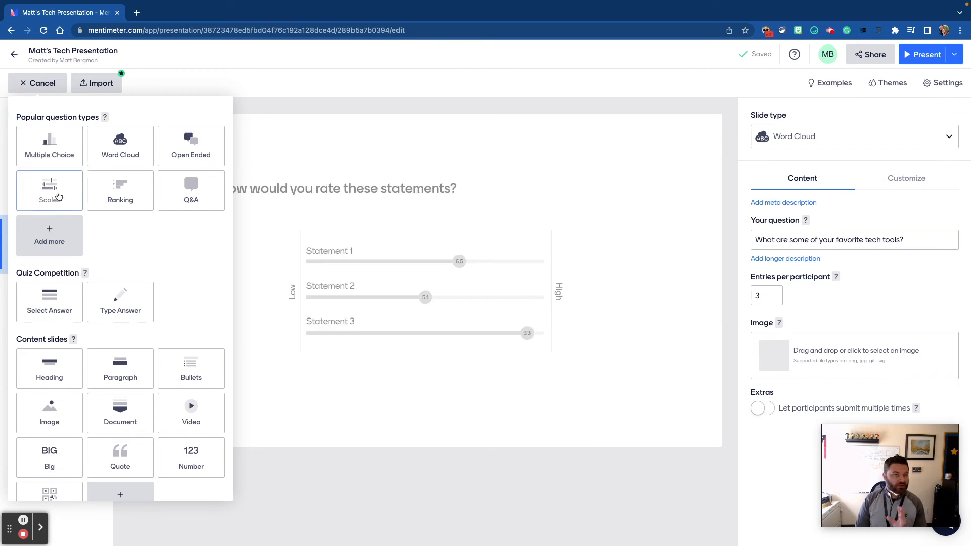
scroll(160, 257, "down", 3)
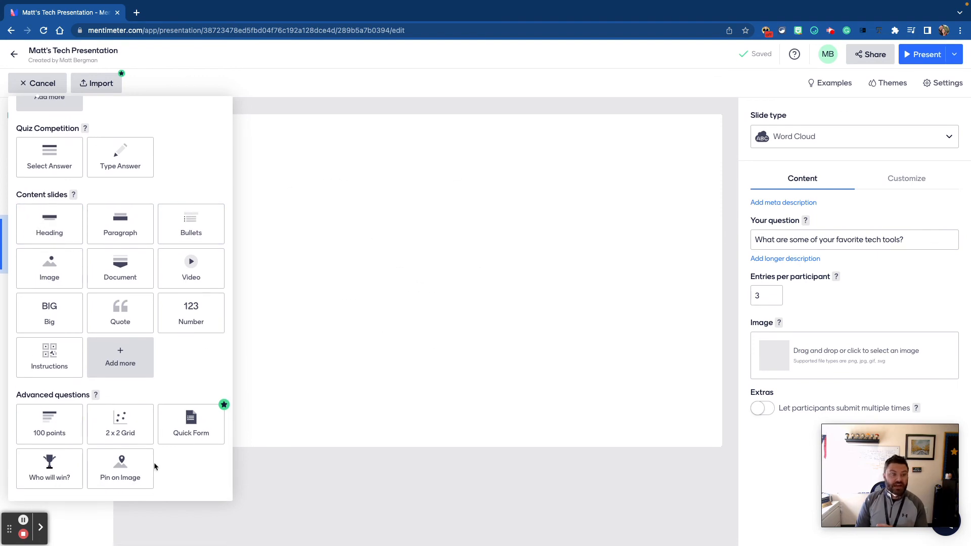
scroll(154, 462, "up", 3)
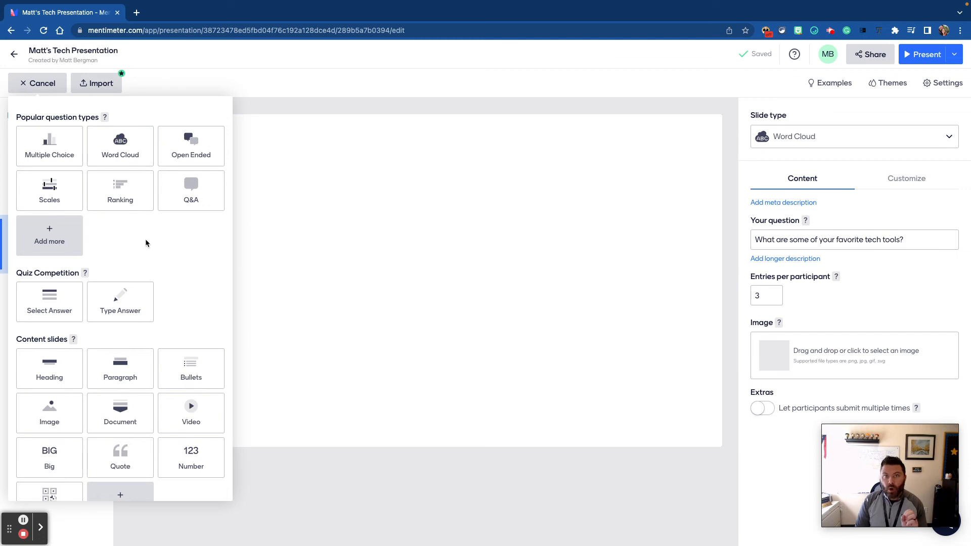
left_click(56, 196)
left_click(771, 238)
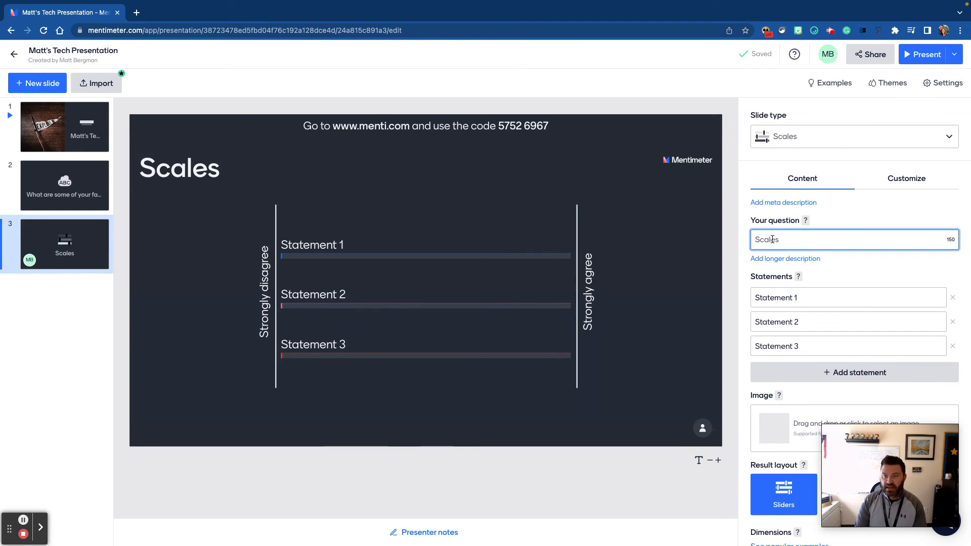
type("Tell me")
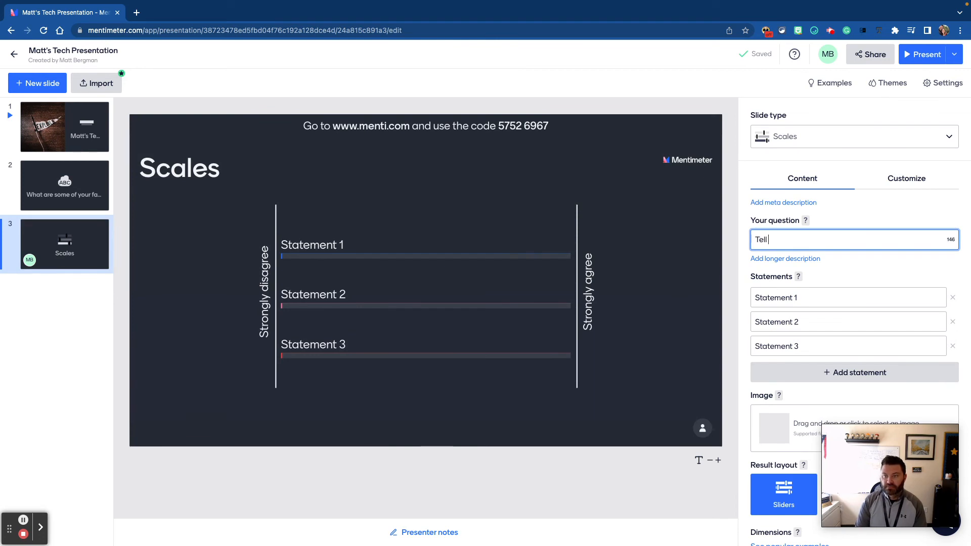
Set the Scales slide's first statement to "I'm comfortable with technology".
left_click(776, 298)
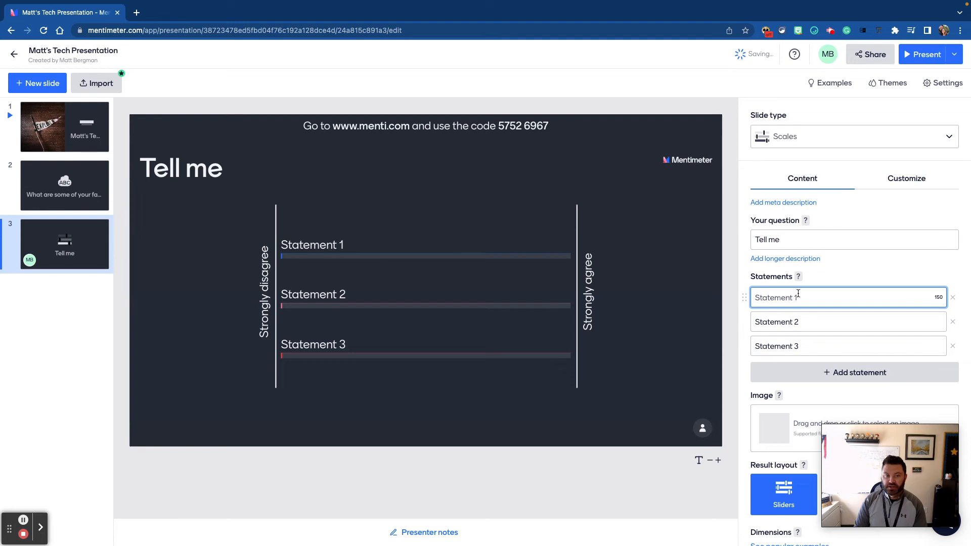
type("I'm comfor")
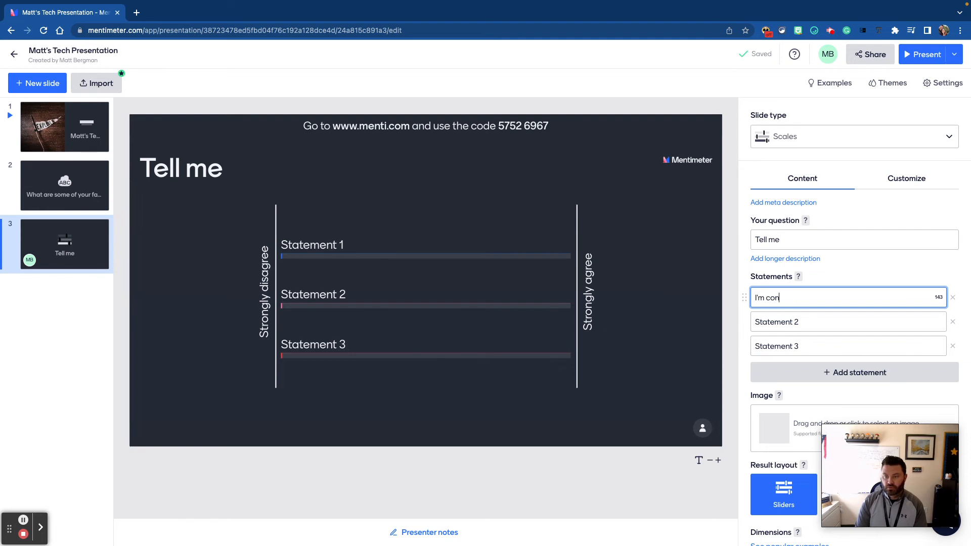
type("table with")
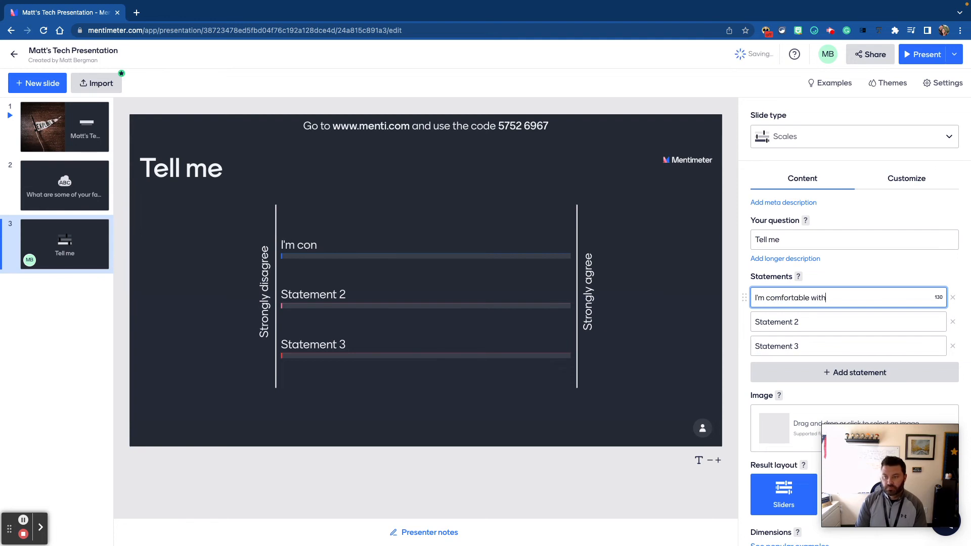
type(" technology")
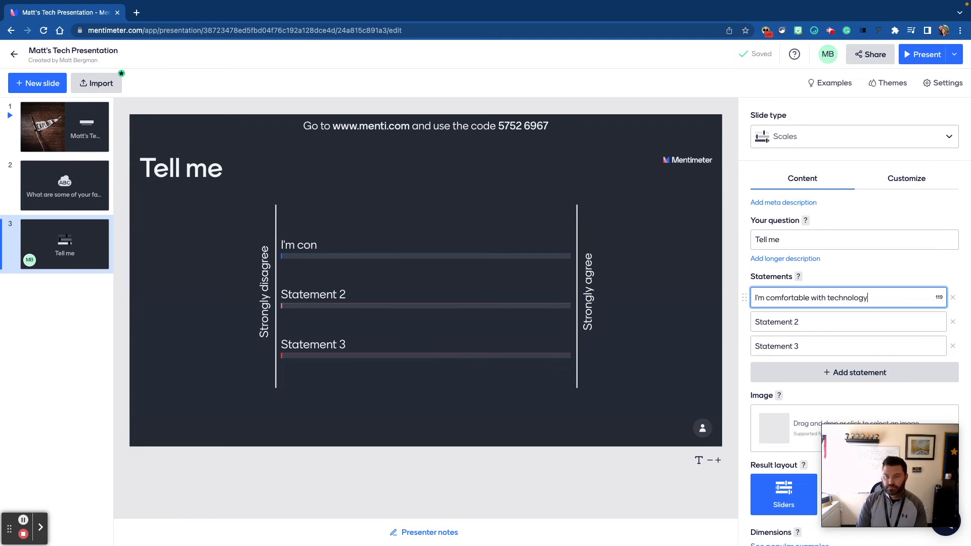
Set the Scales slide's second statement to "I'm super excited about tech" and the third to "I love tech".
left_click(803, 327)
type("I'm ")
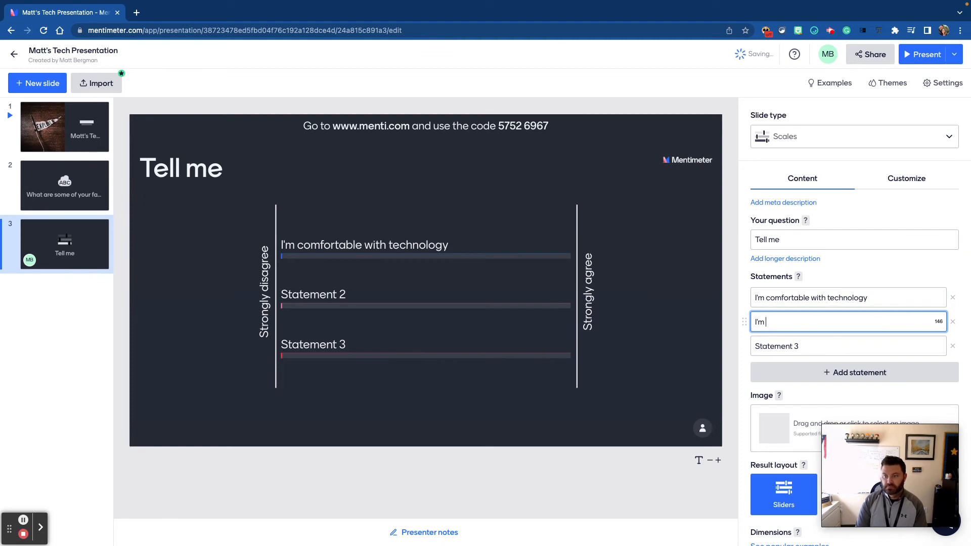
type("super e")
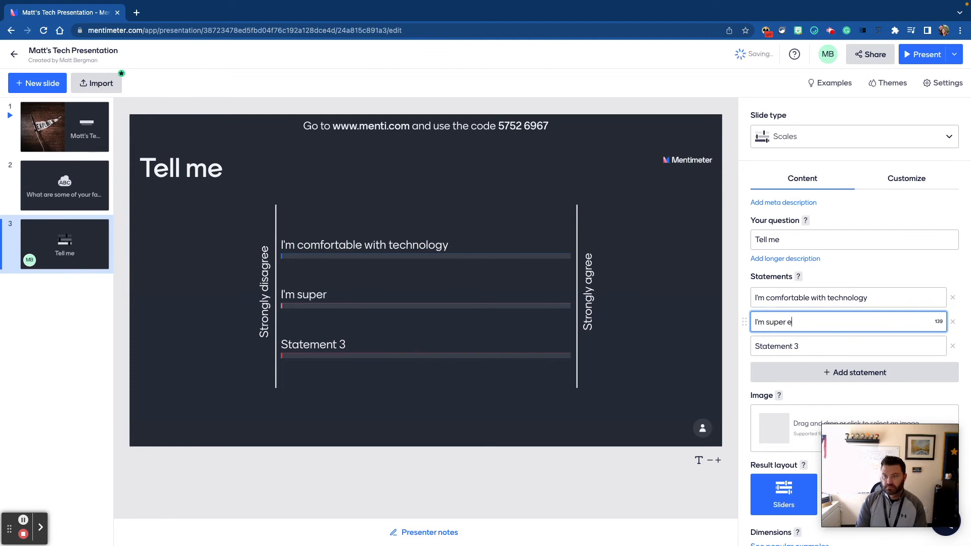
type("xcited about tech")
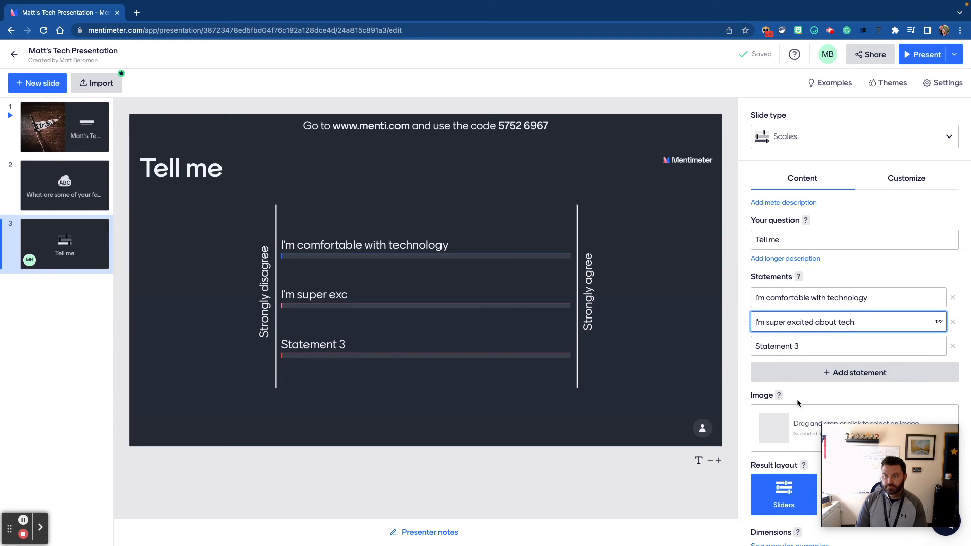
left_click(780, 346)
type("I love tech")
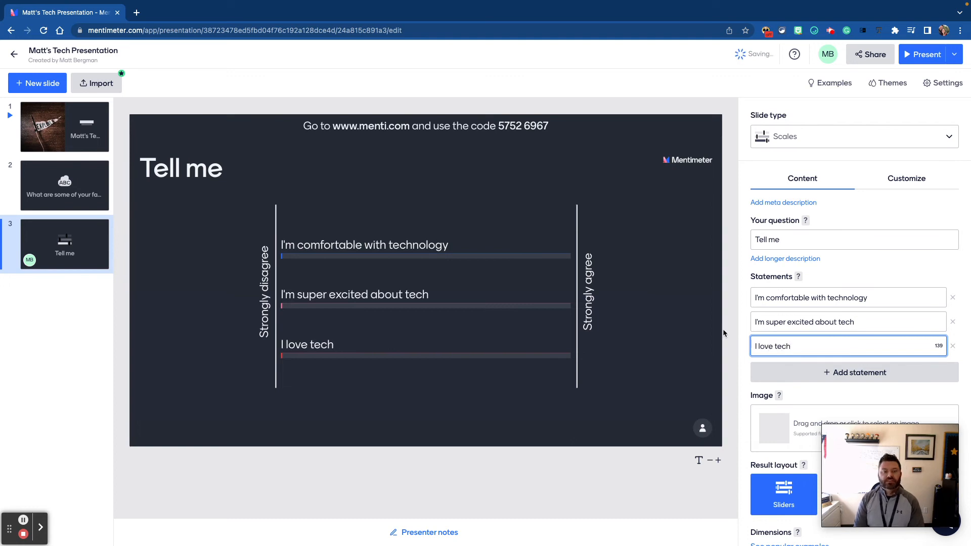
scroll(871, 360, "down", 5)
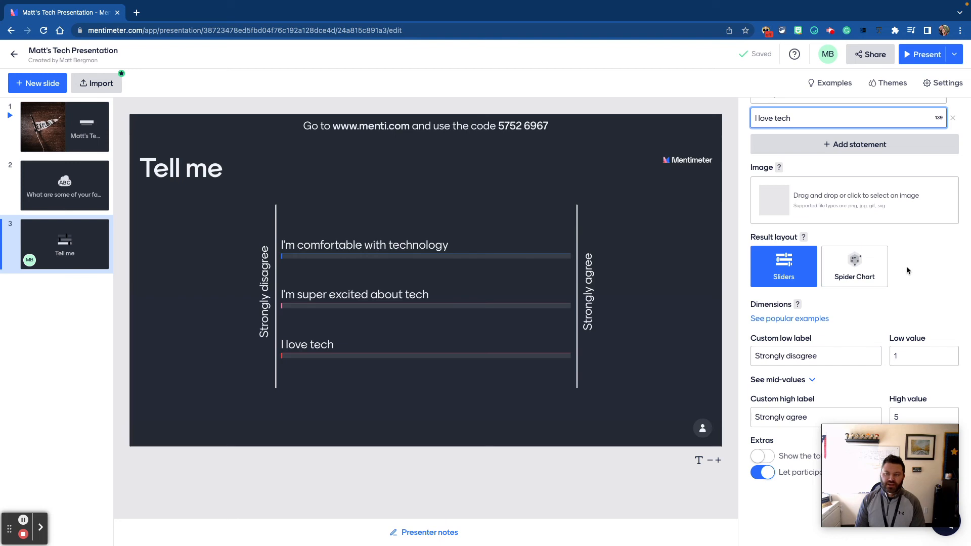
scroll(907, 270, "up", 5)
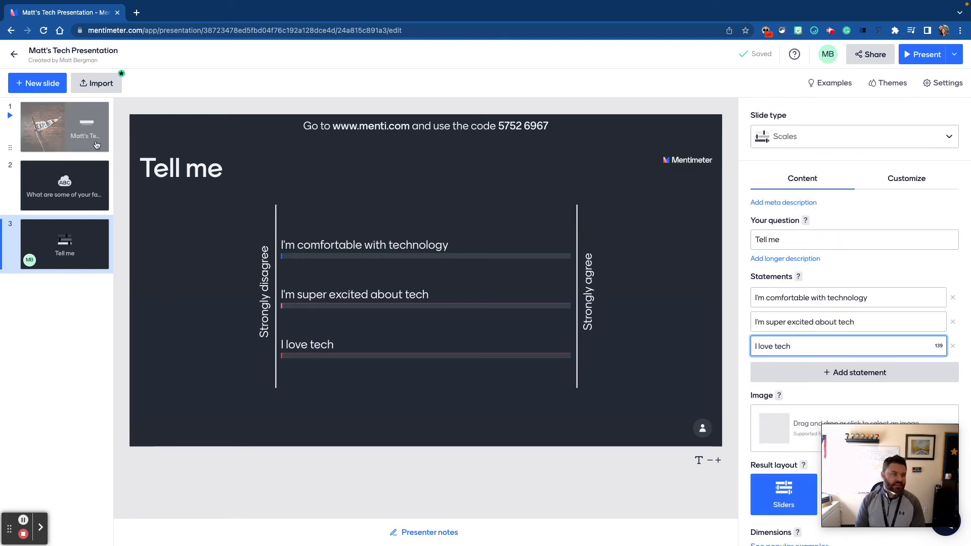
Try out a Select Answer quiz slide in fourth position and delete it again.
left_click(45, 86)
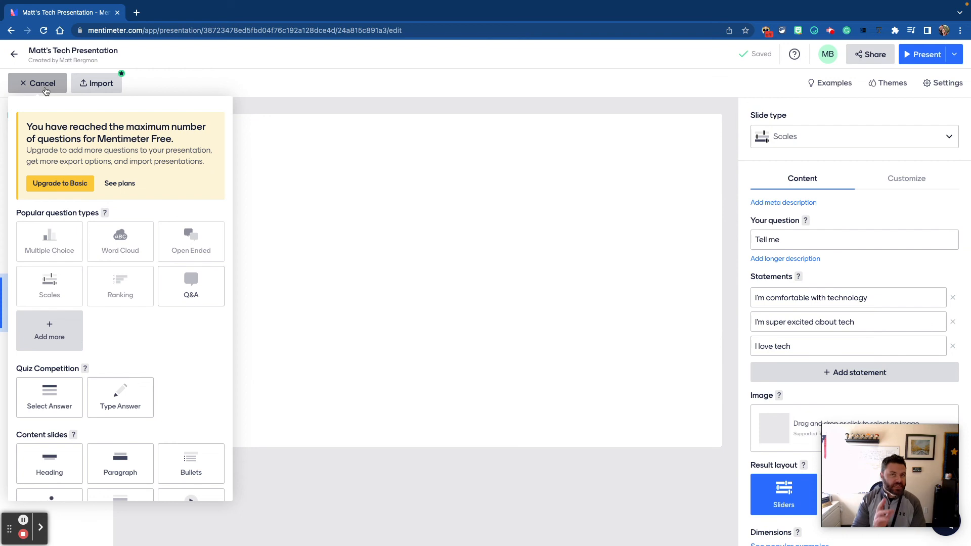
scroll(144, 309, "down", 5)
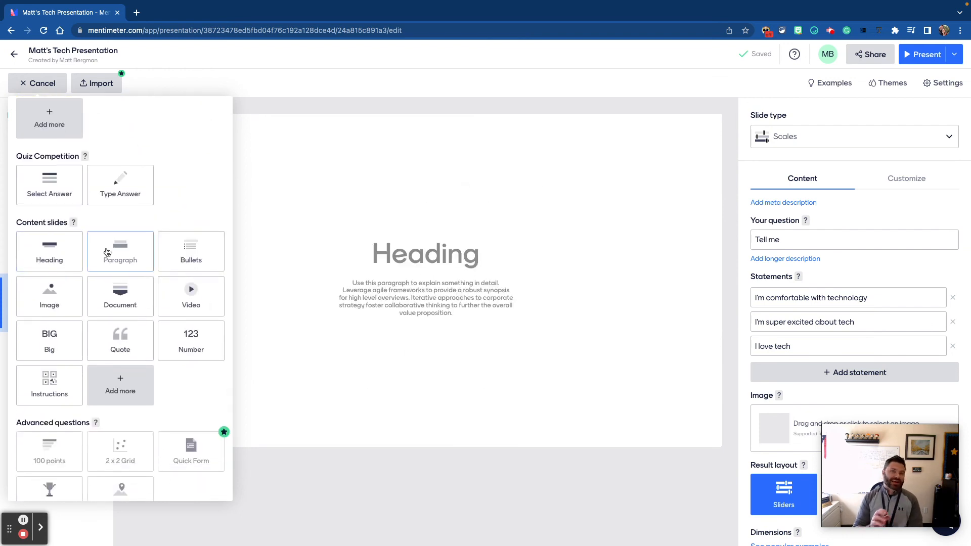
left_click(50, 178)
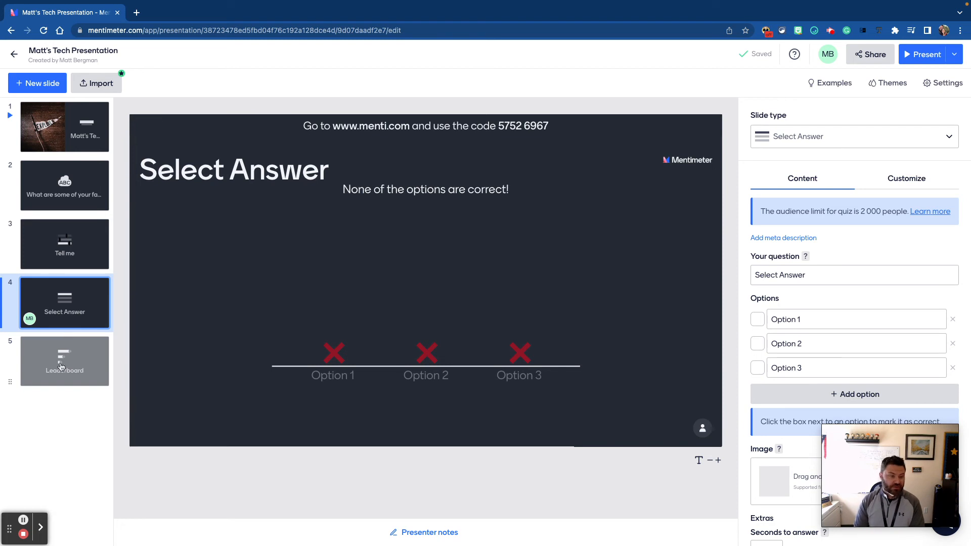
right_click(74, 314)
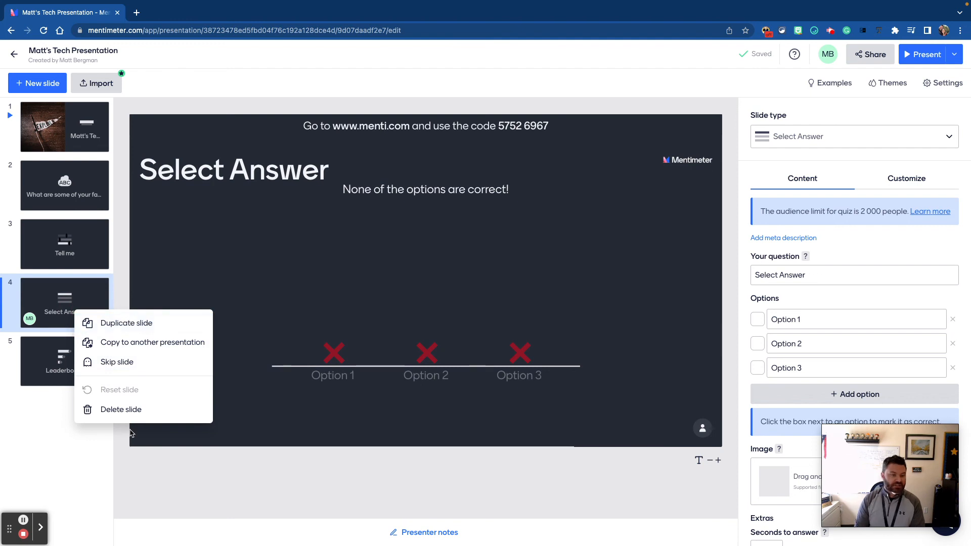
left_click(130, 410)
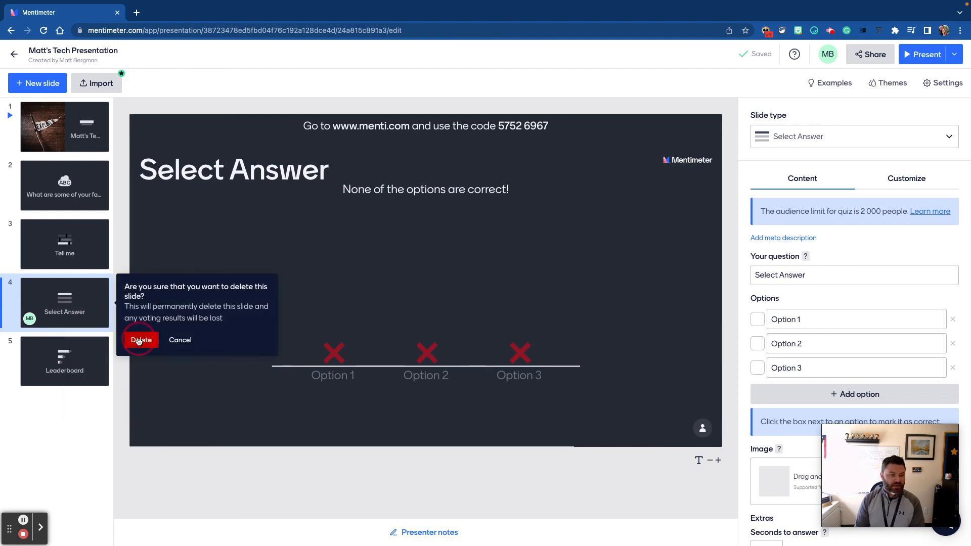
left_click(141, 340)
Add a Quote slide after the Scales slide with the text "It's not the tool, but how you use the tool that matters".
mouse_move(62, 241)
left_mouse_down()
mouse_move(61, 172)
mouse_move(61, 240)
left_mouse_up()
left_click(48, 88)
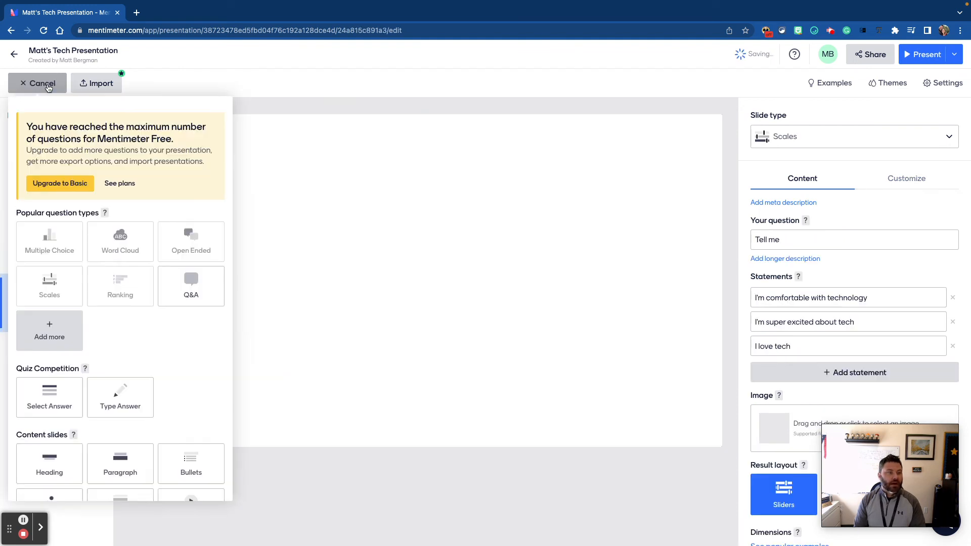
scroll(135, 302, "down", 2)
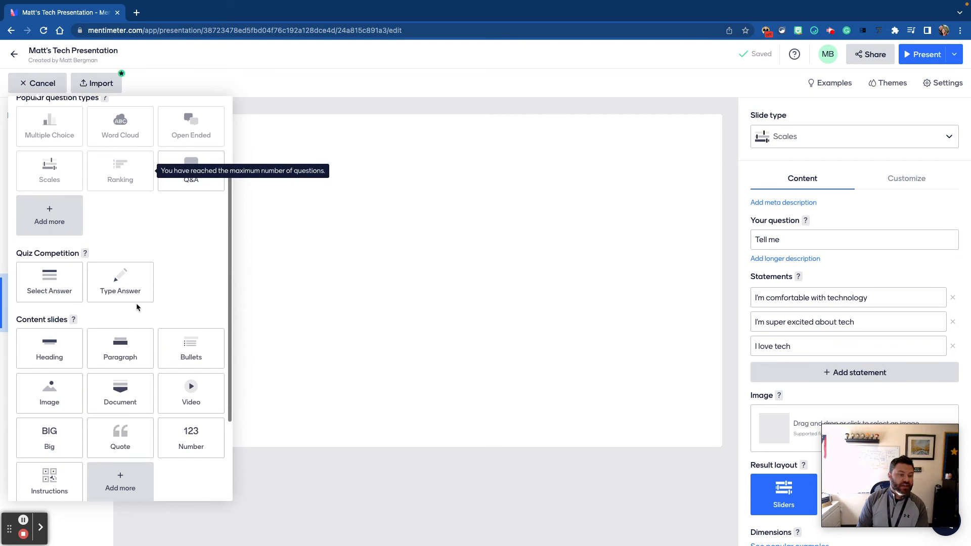
left_click(121, 373)
left_click(793, 283)
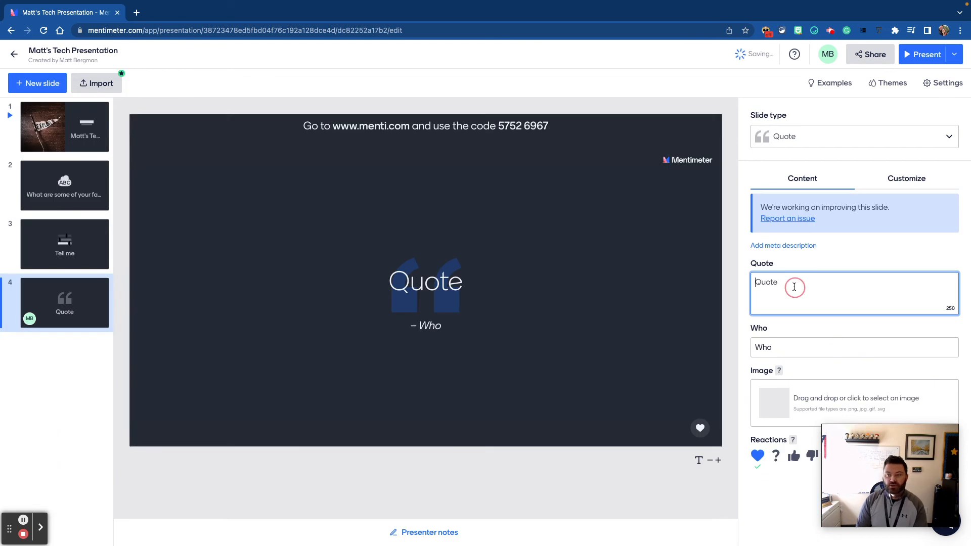
type("It's not the ")
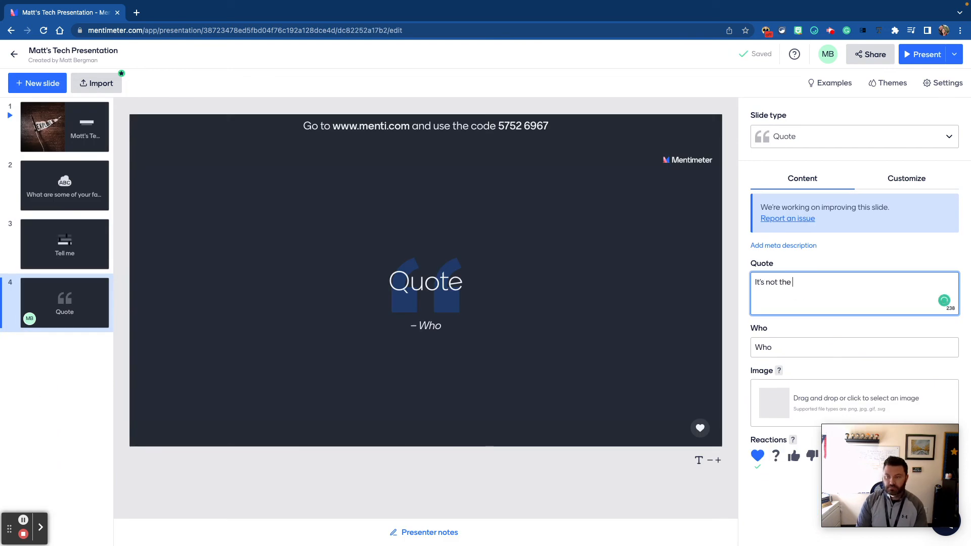
type("tool, but how you use the tool that matters")
Credit the quote to the presenter by entering their full name as its author.
left_click(786, 346)
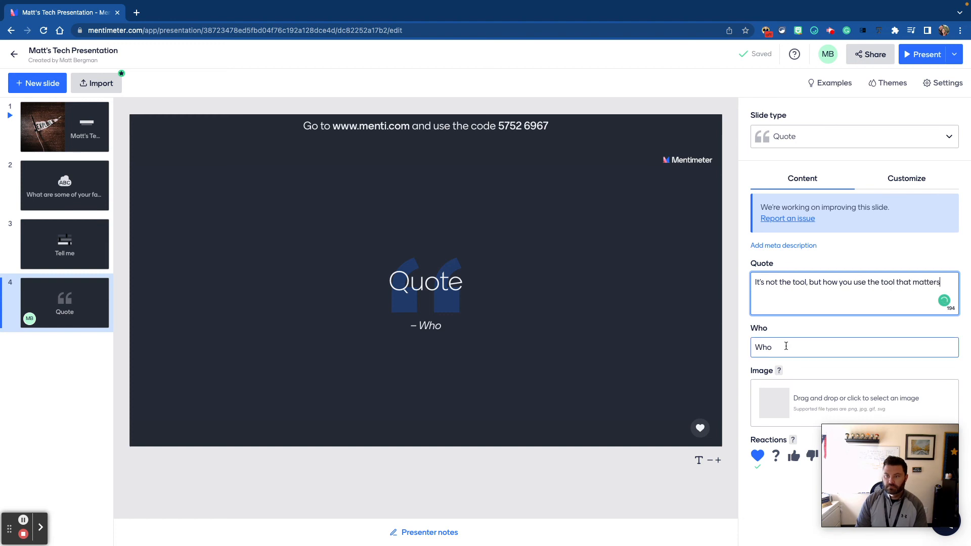
type("Matt Bergman")
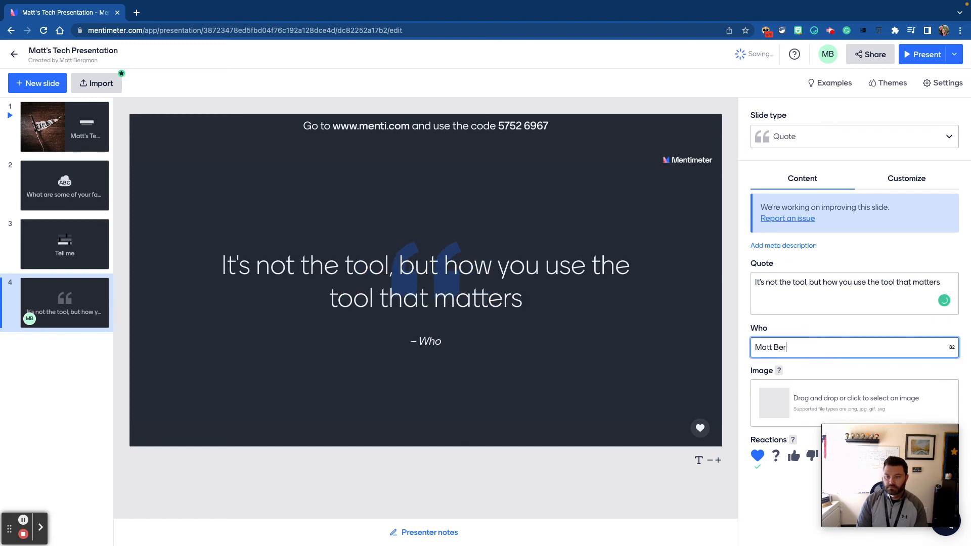
left_click(605, 381)
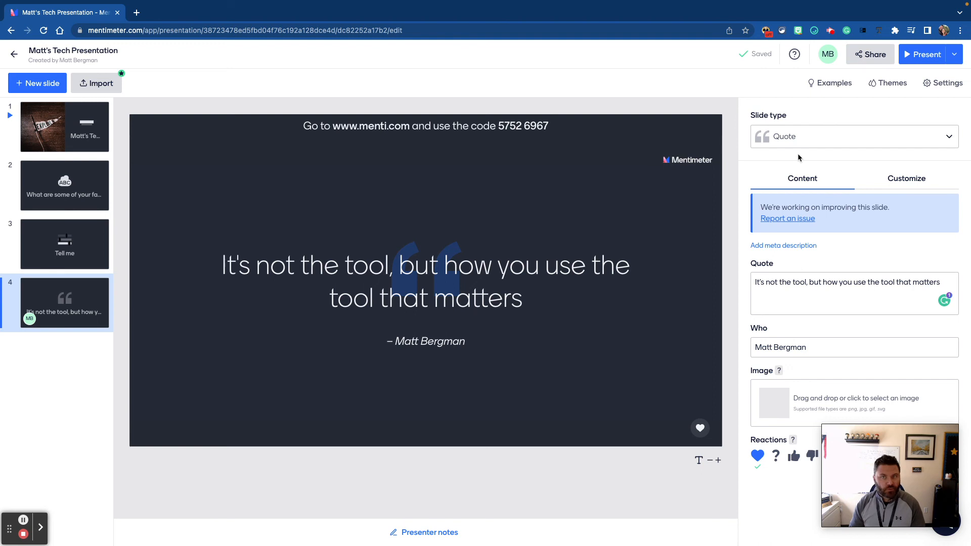
Show the slides full screen, copying the voting link, and go back to the heading slide before leaving the presentation view.
left_click(921, 60)
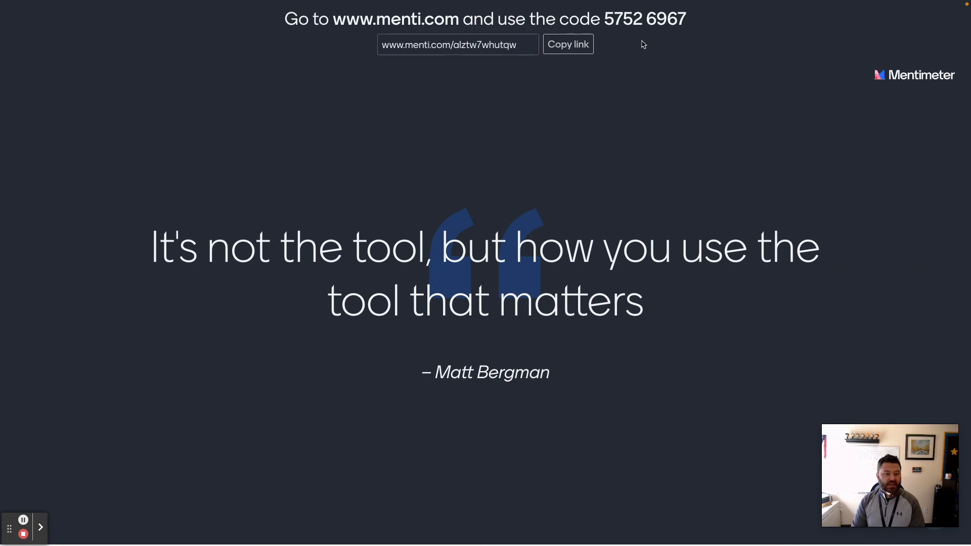
left_click(568, 48)
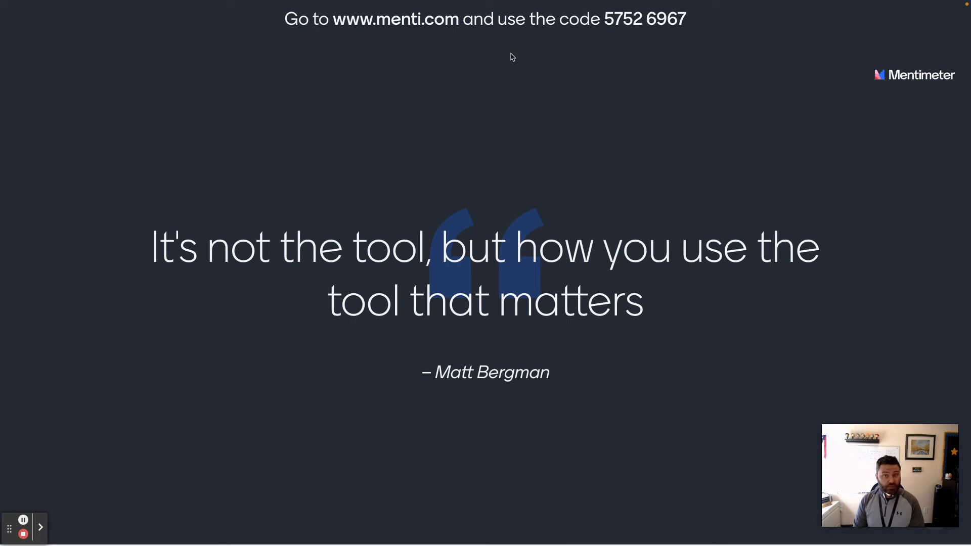
key("Left")
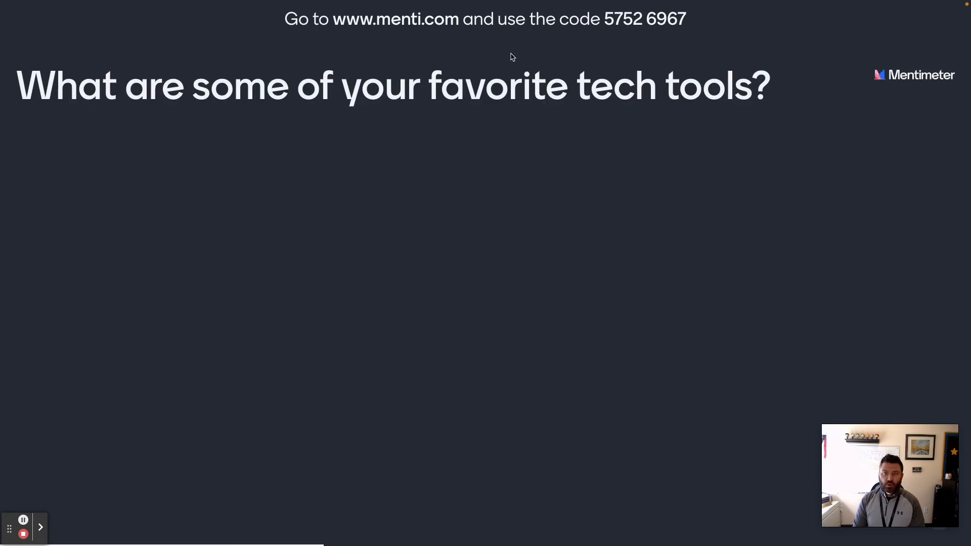
key("Left")
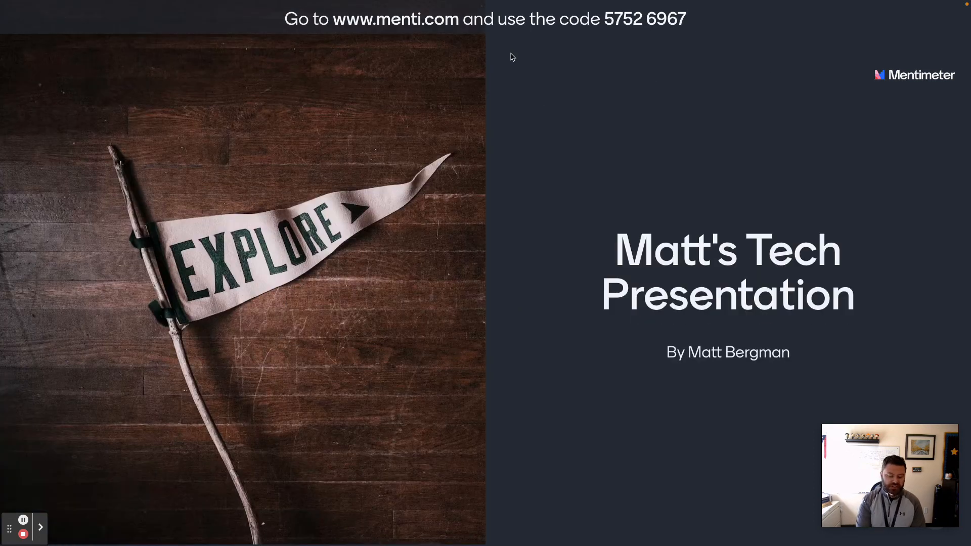
key("Escape")
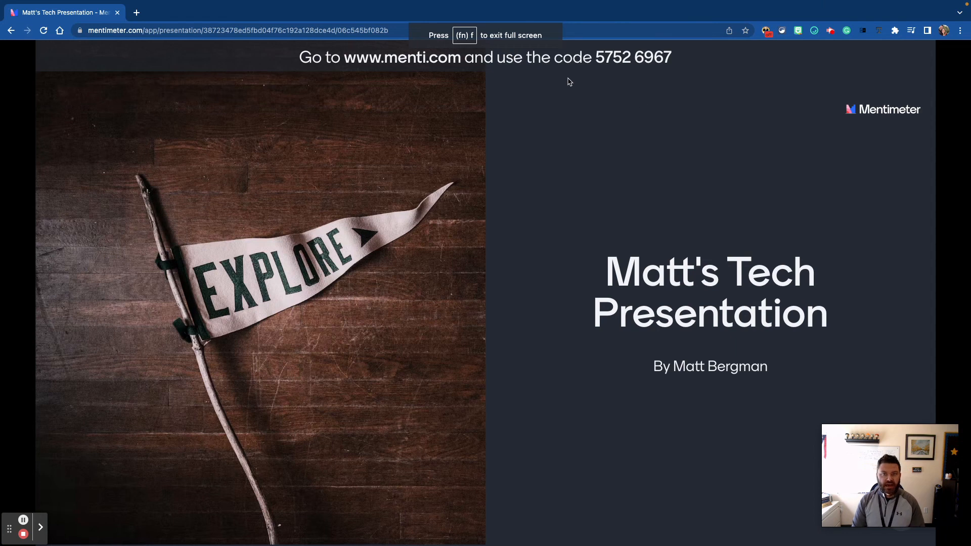
key("Escape")
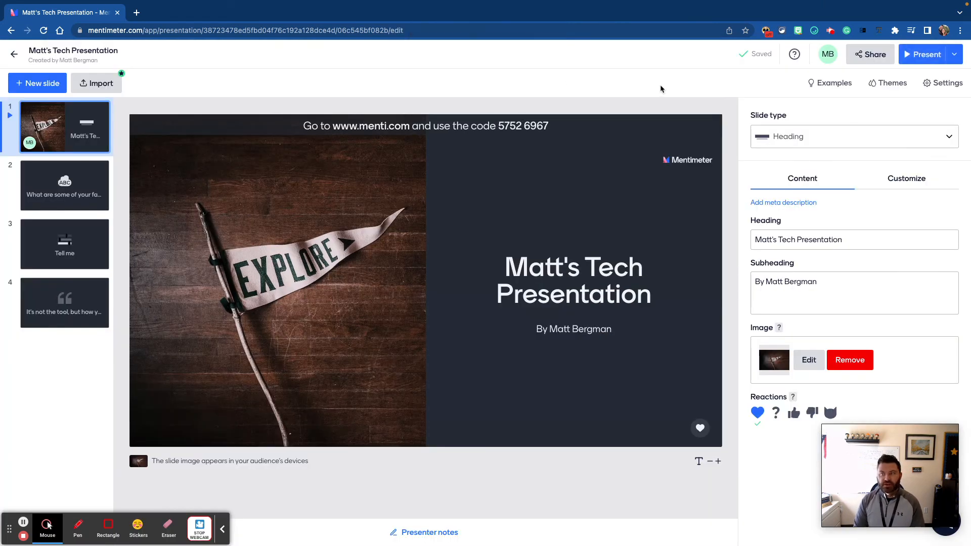
View the voting QR code in the participation sharing options and copy the presentation's voting link.
left_click(951, 56)
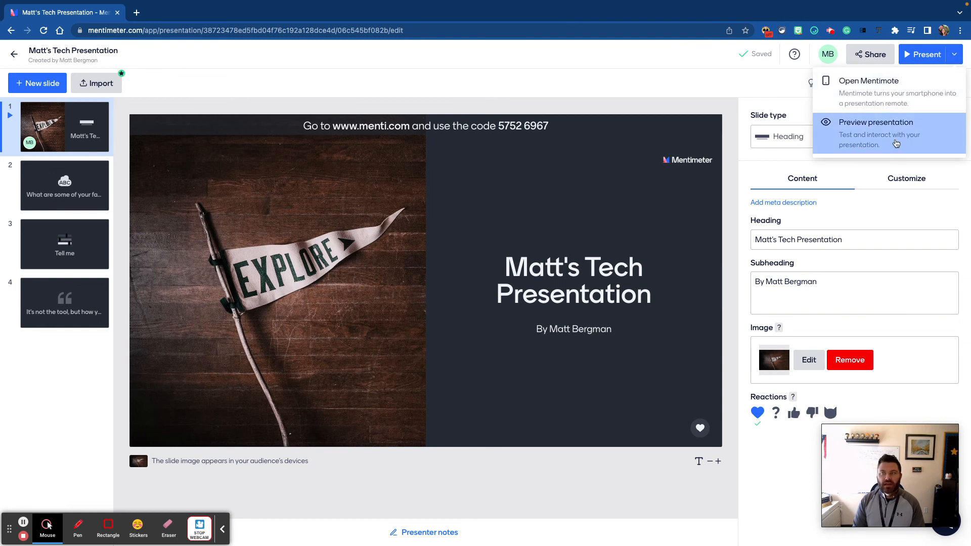
left_click(865, 54)
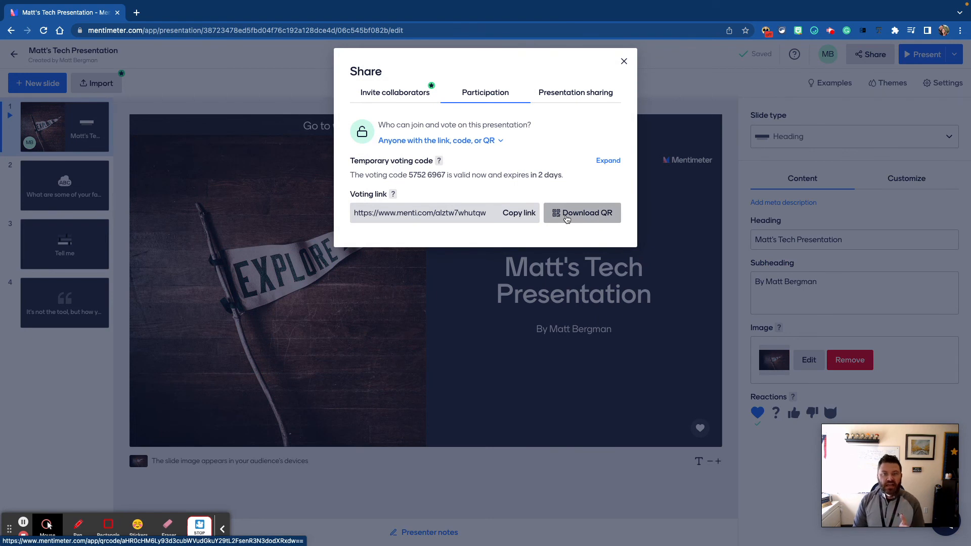
left_click(586, 219)
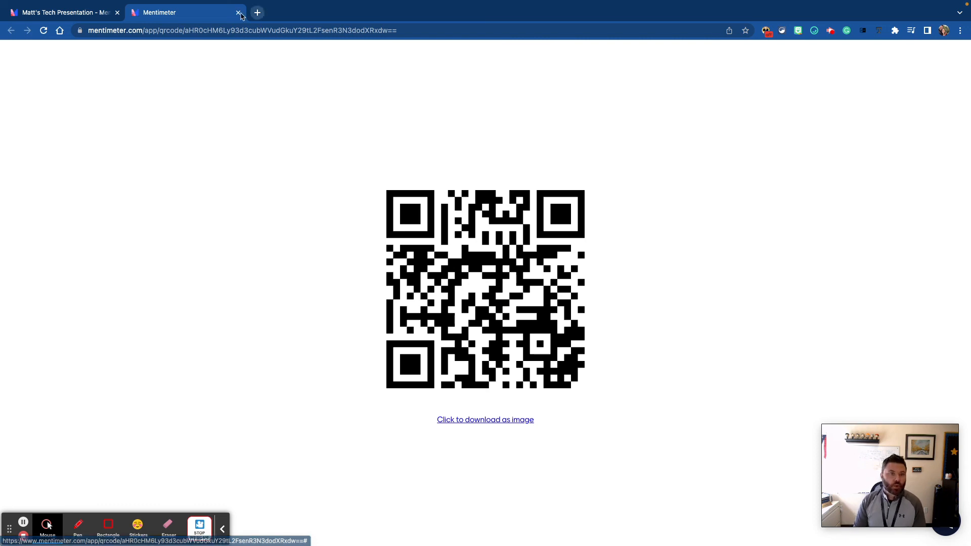
left_click(238, 13)
left_click(521, 213)
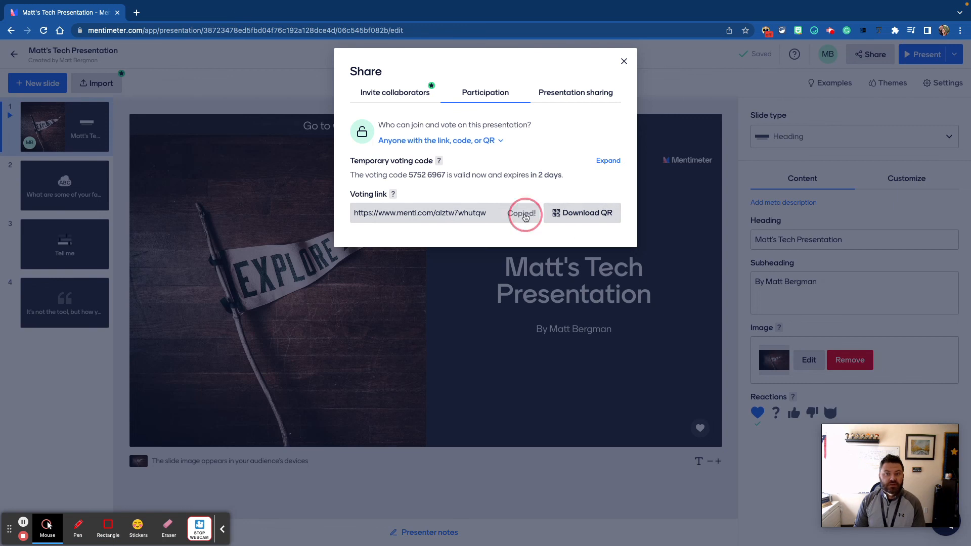
left_click(623, 61)
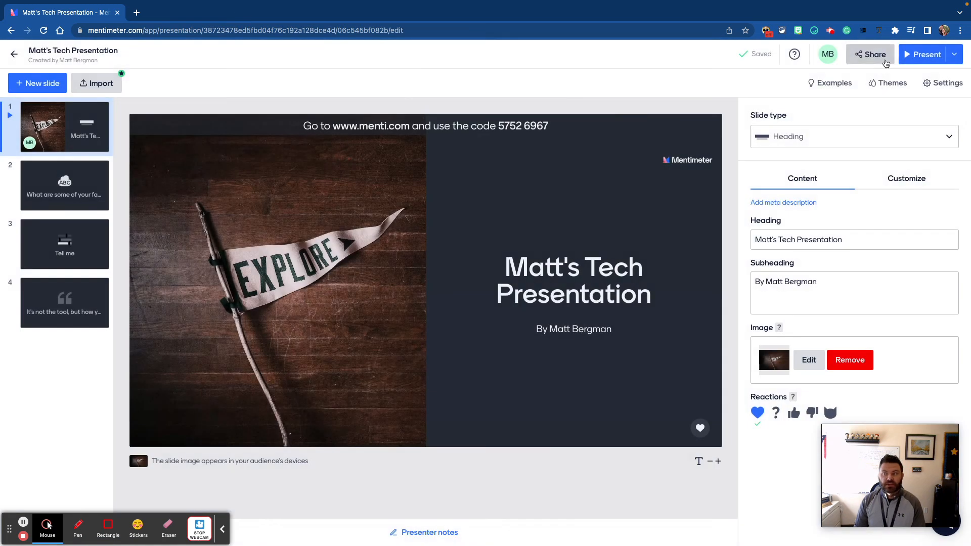
Start presenting from the heading slide and open the copied voting link as a participant in a new Chrome Incognito window.
left_click(909, 61)
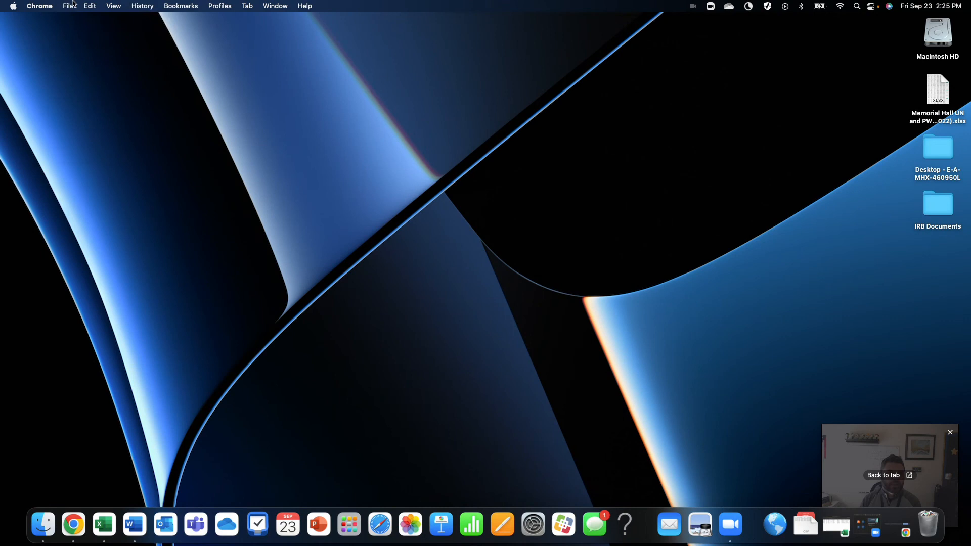
left_click(69, 5)
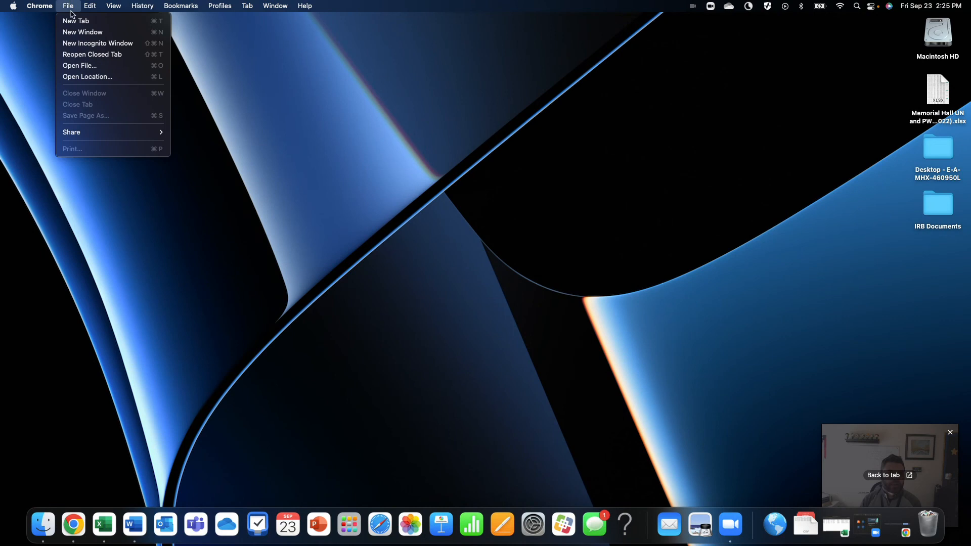
left_click(75, 44)
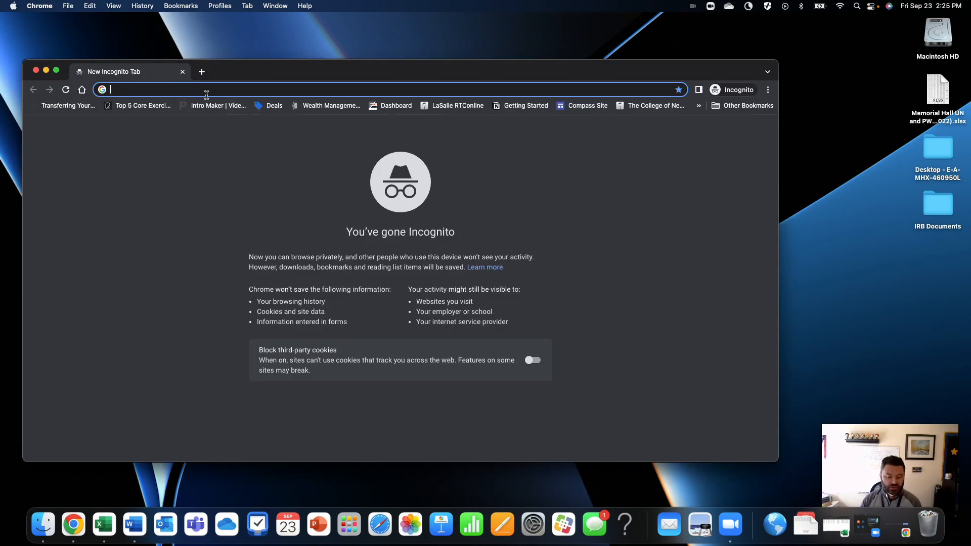
key("super+v")
key("Return")
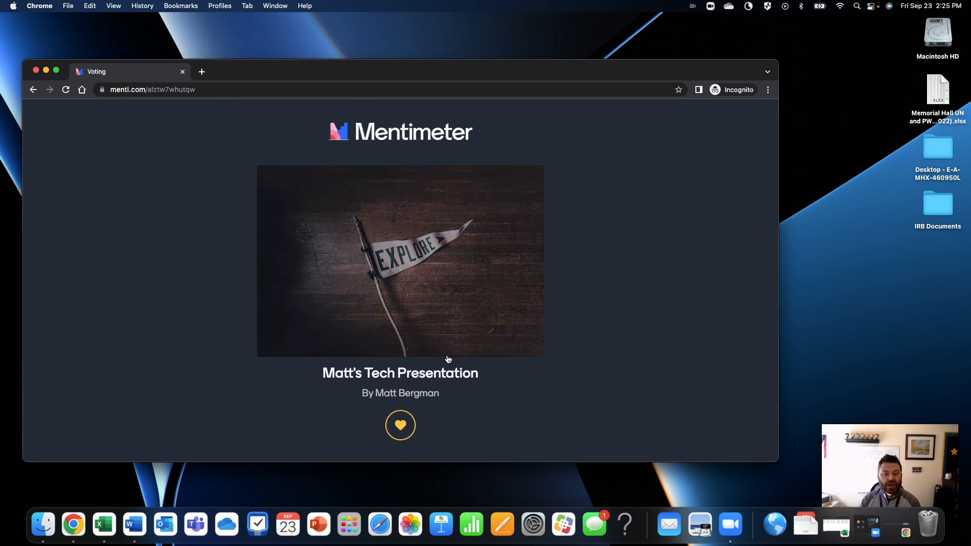
left_click(456, 328)
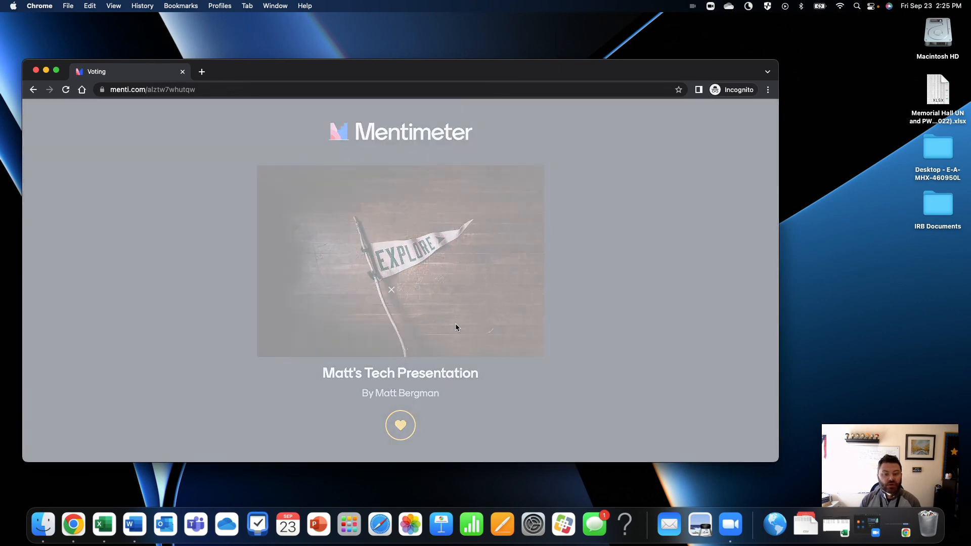
left_click(612, 324)
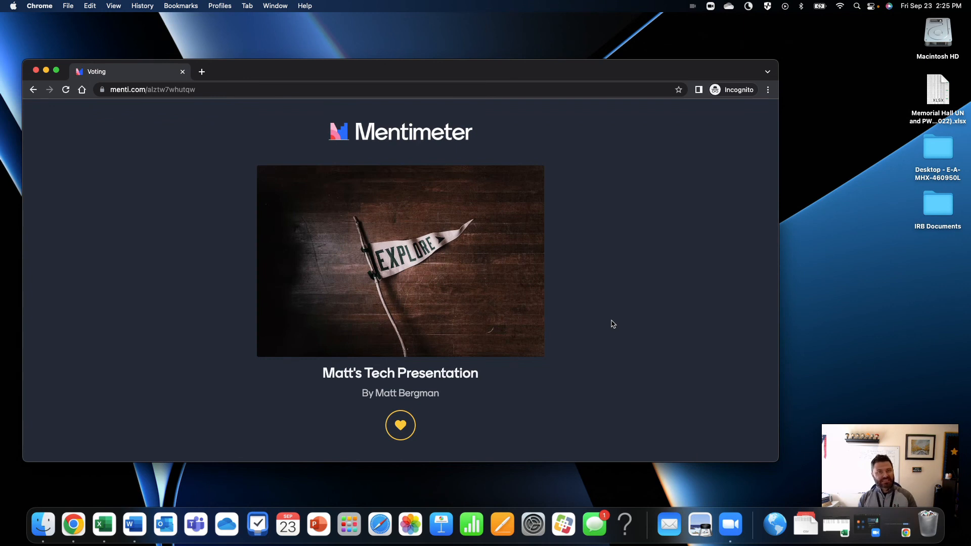
Return to the full-screen presentation and advance from the heading slide to the Word Cloud slide.
key("ctrl+Right")
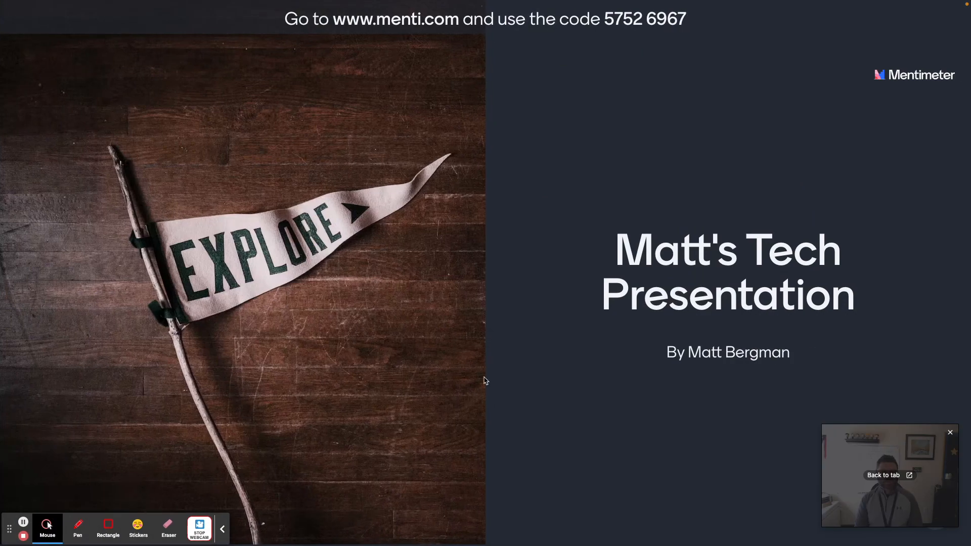
left_click(221, 530)
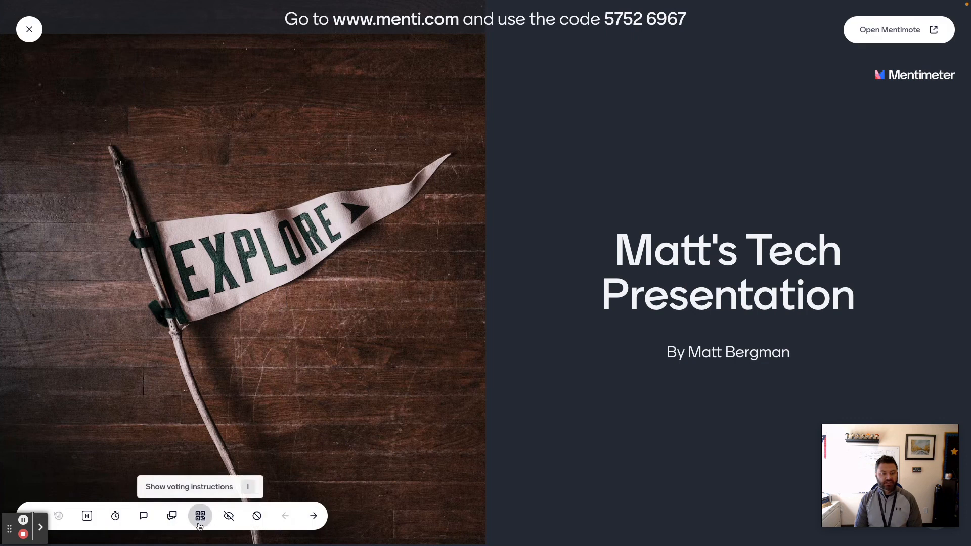
left_click(312, 514)
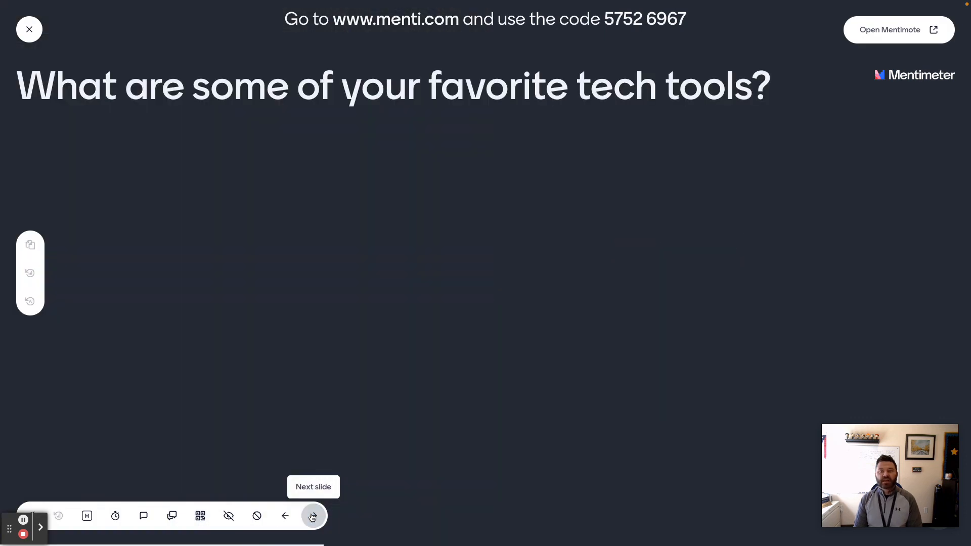